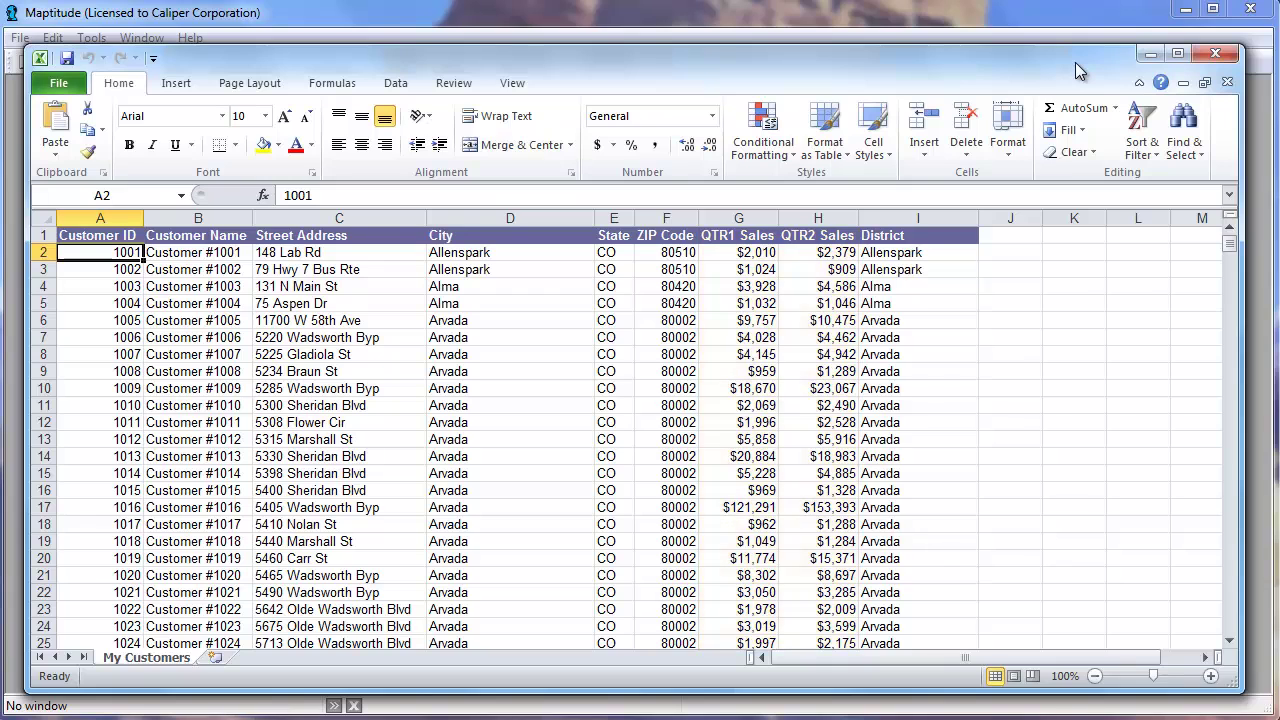
# Step: Close the My Customers workbook in Excel
pyautogui.click(1207, 52)
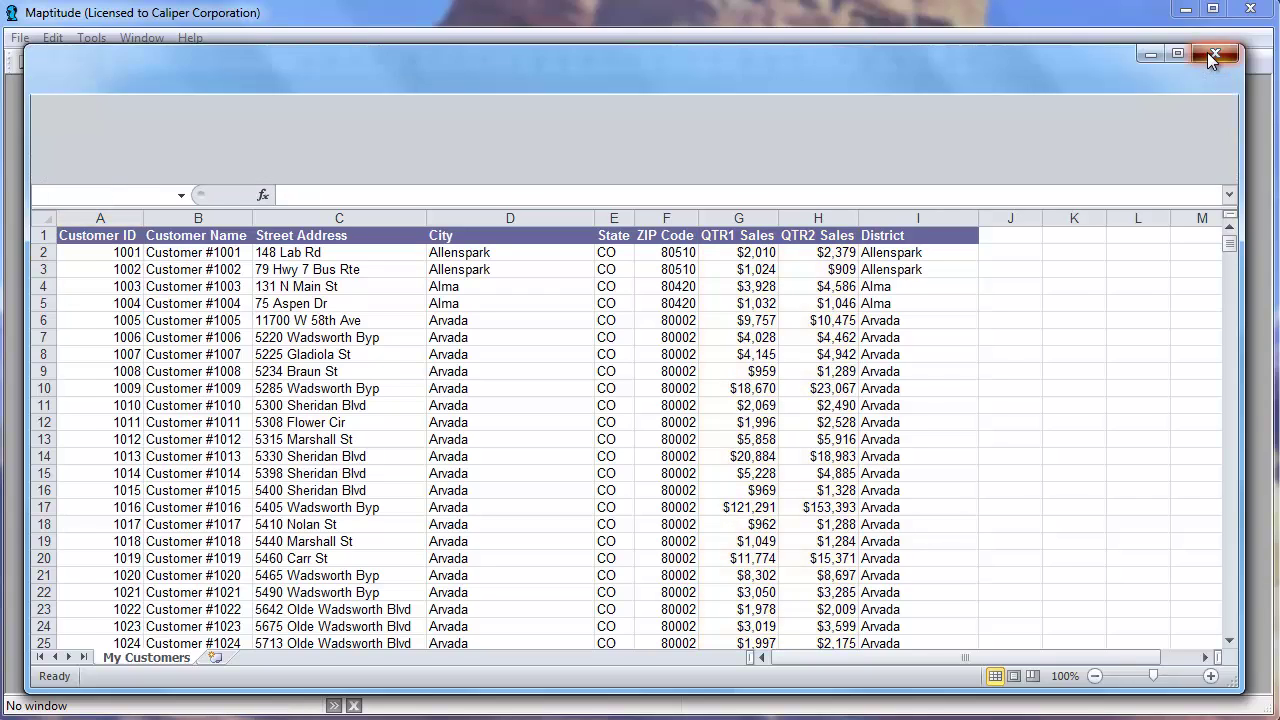
# Step: Start a new map of your own data from the My Customers sheet of Tutorial's Sample Customers United States
pyautogui.click(26, 61)
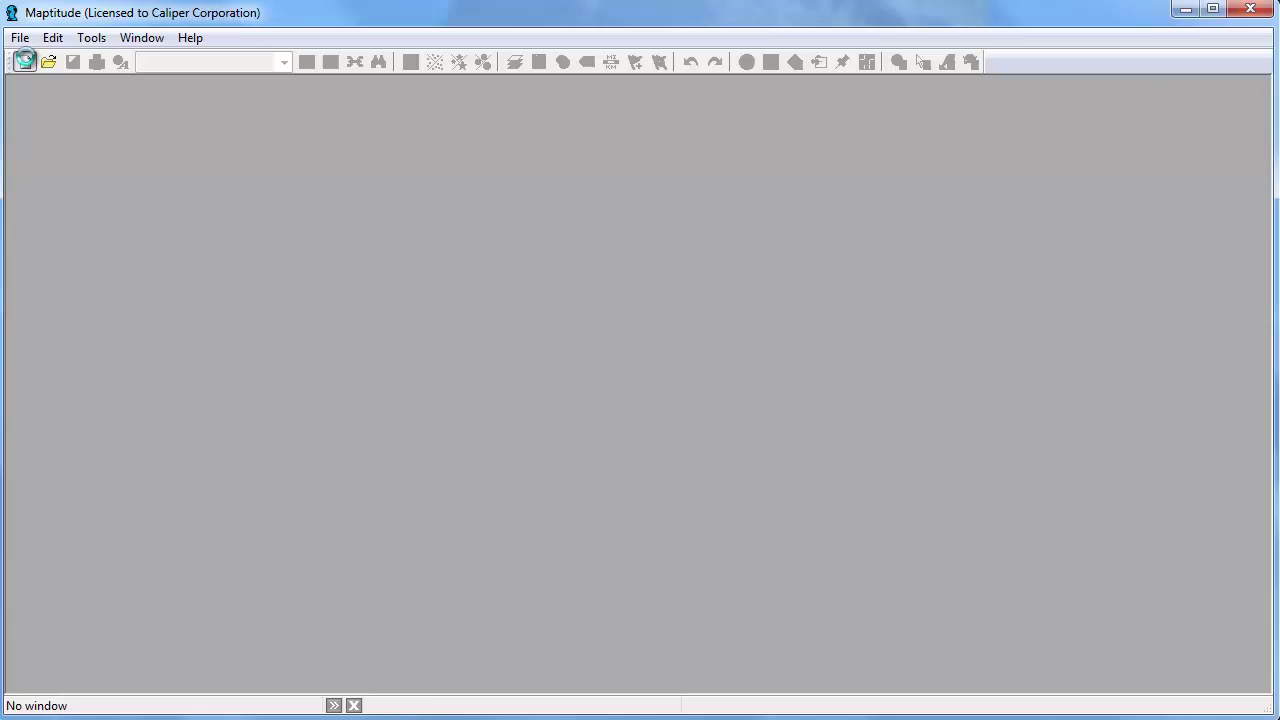
pyautogui.click(720, 293)
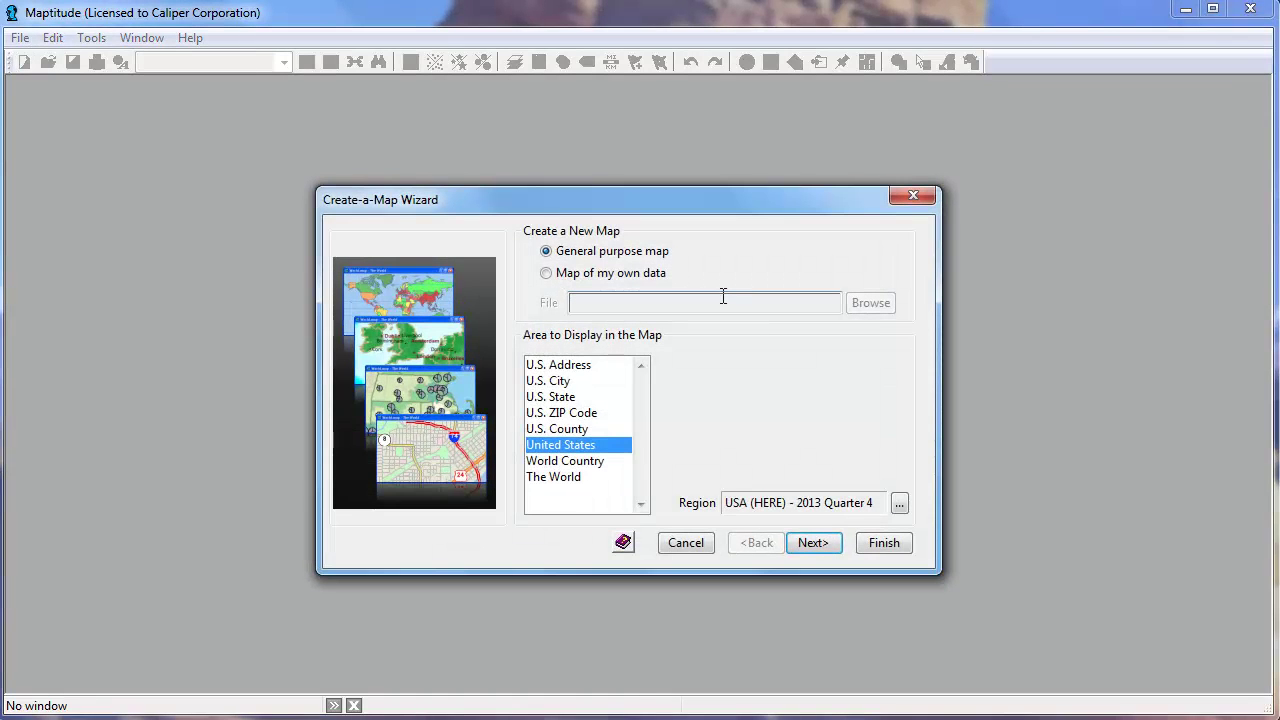
pyautogui.click(644, 278)
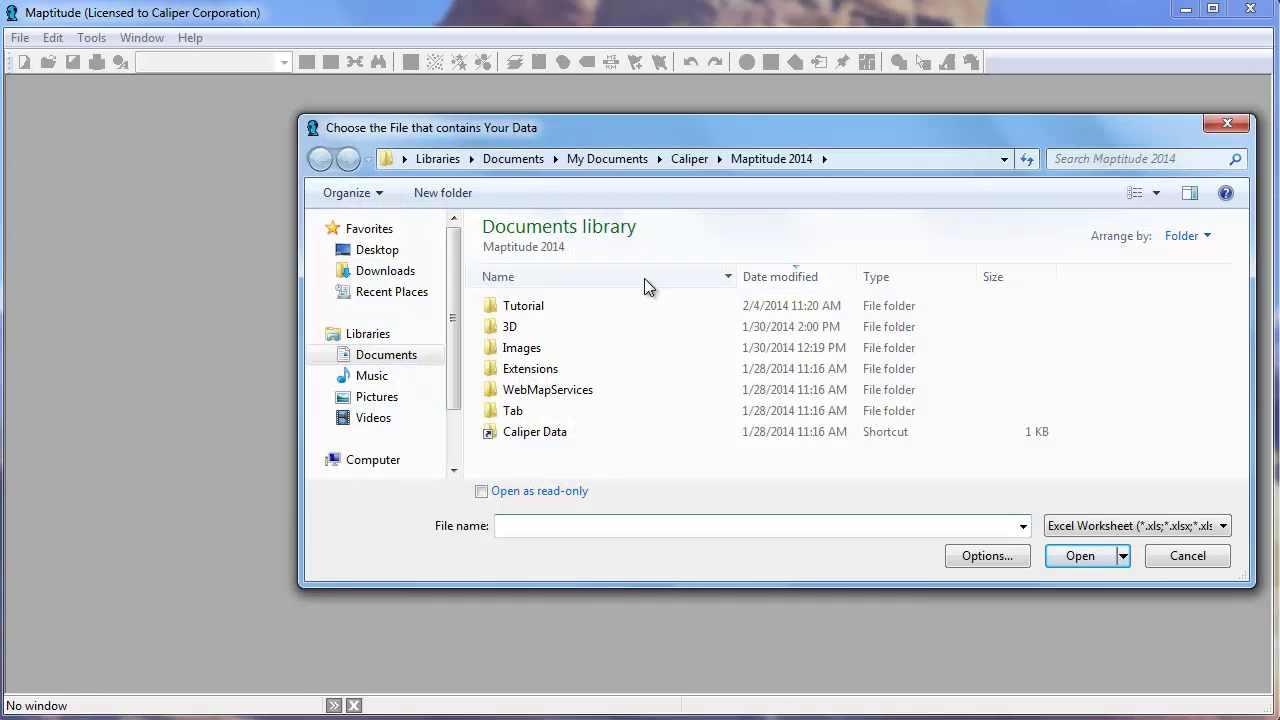
pyautogui.doubleClick(552, 306)
pyautogui.click(578, 368)
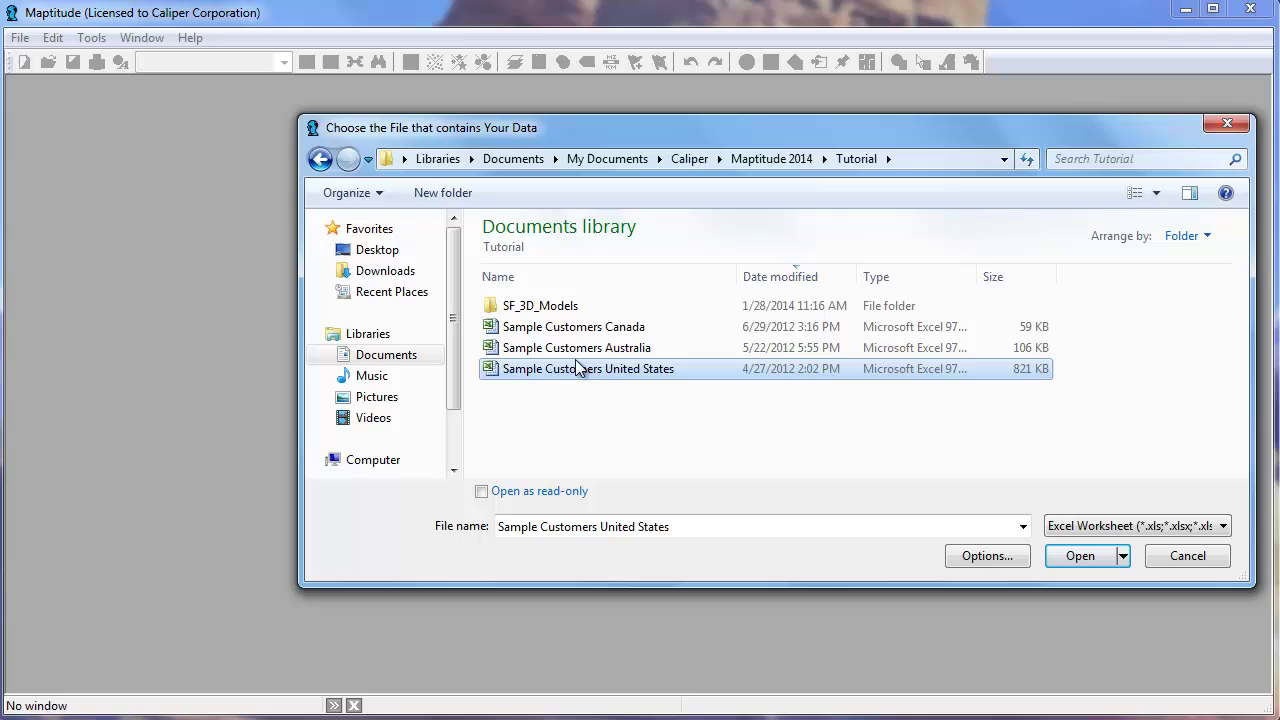
pyautogui.doubleClick(578, 368)
pyautogui.click(703, 493)
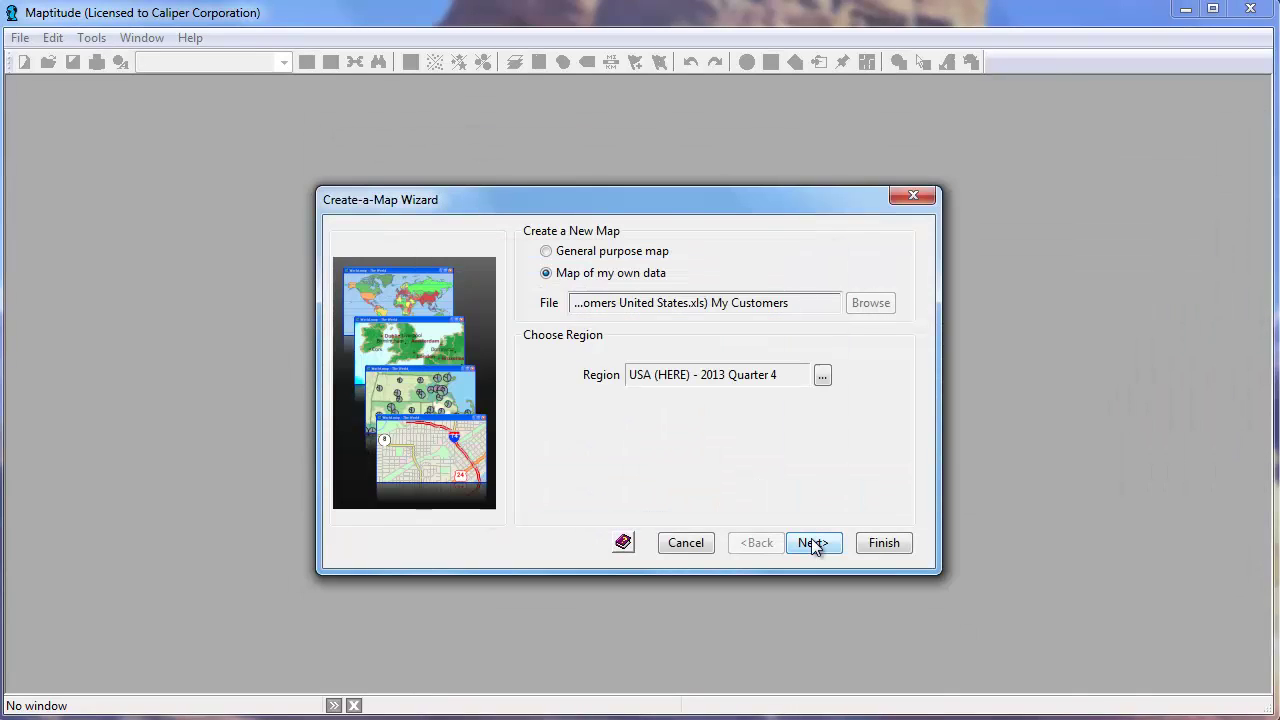
# Step: Accept the matched address fields and choose ZIP Code boundaries with the customer data attached
pyautogui.click(812, 542)
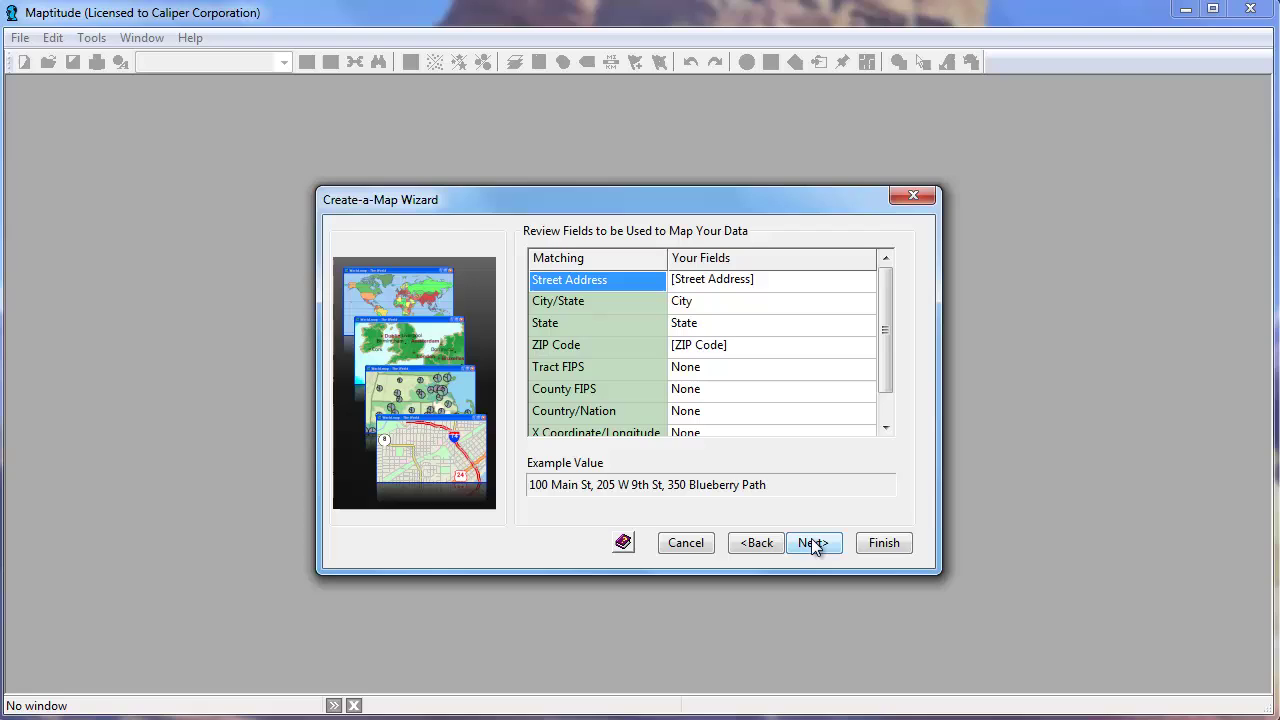
pyautogui.click(812, 543)
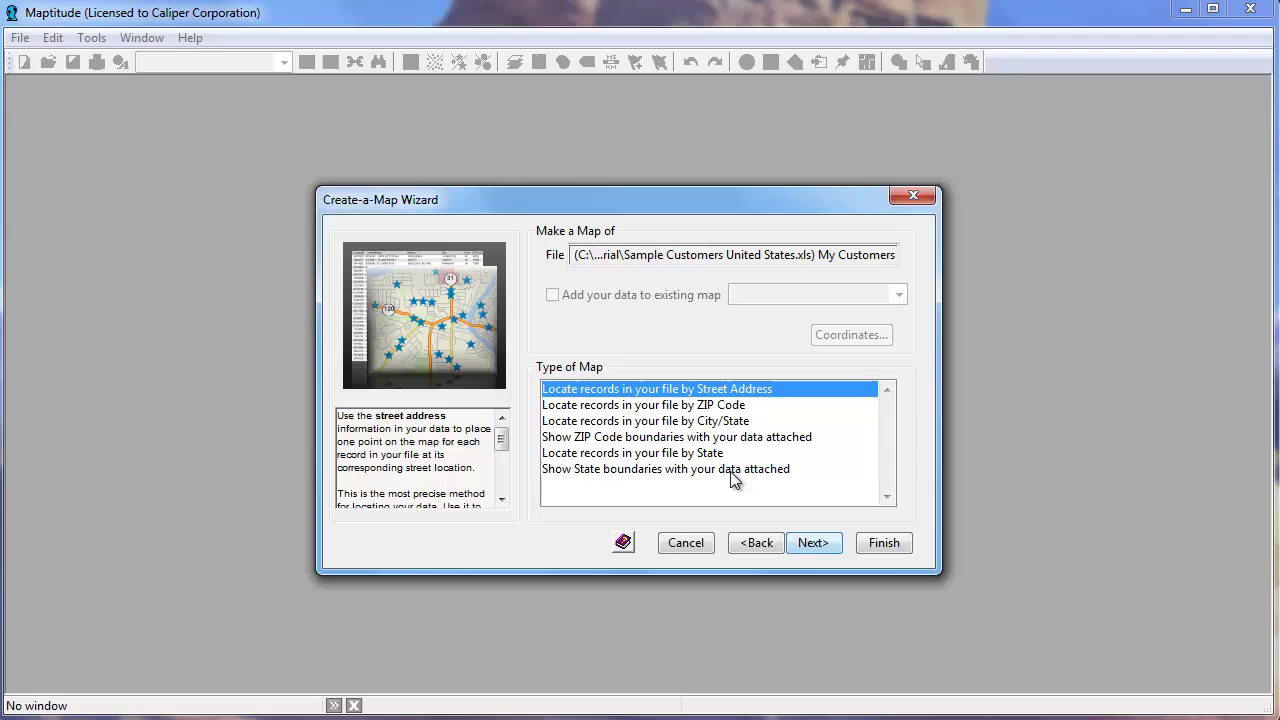
pyautogui.click(700, 438)
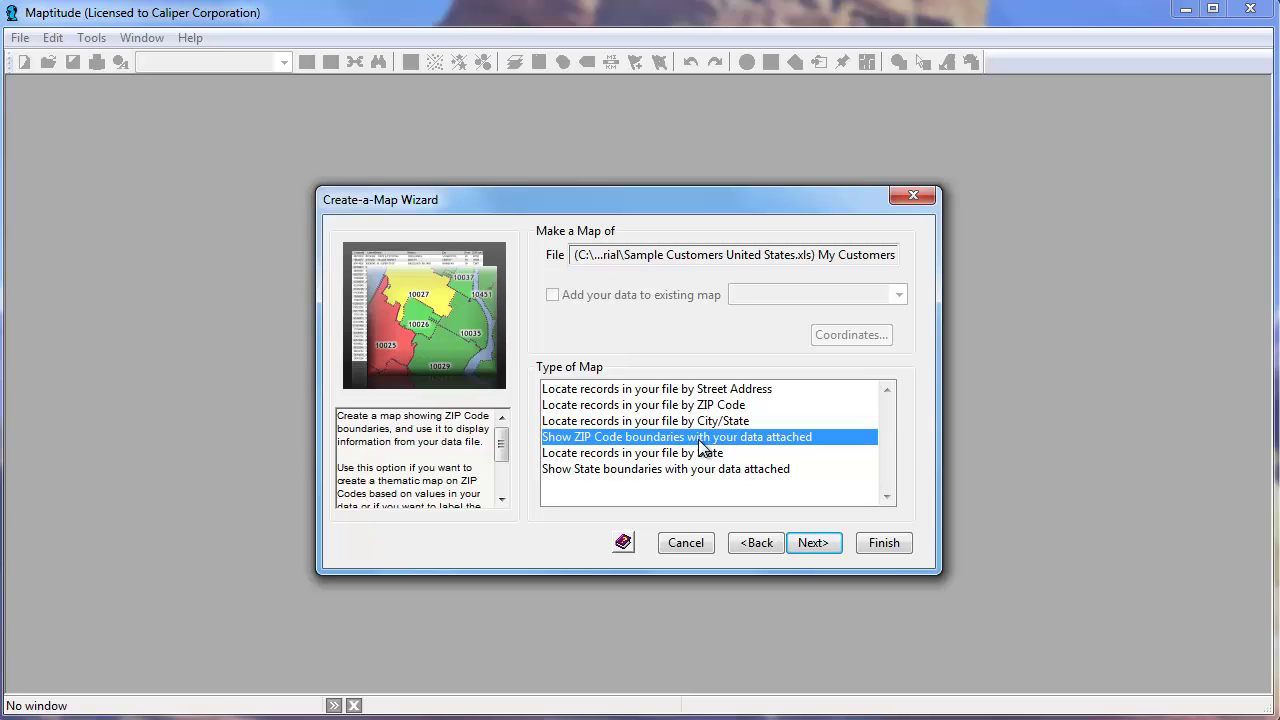
pyautogui.click(811, 542)
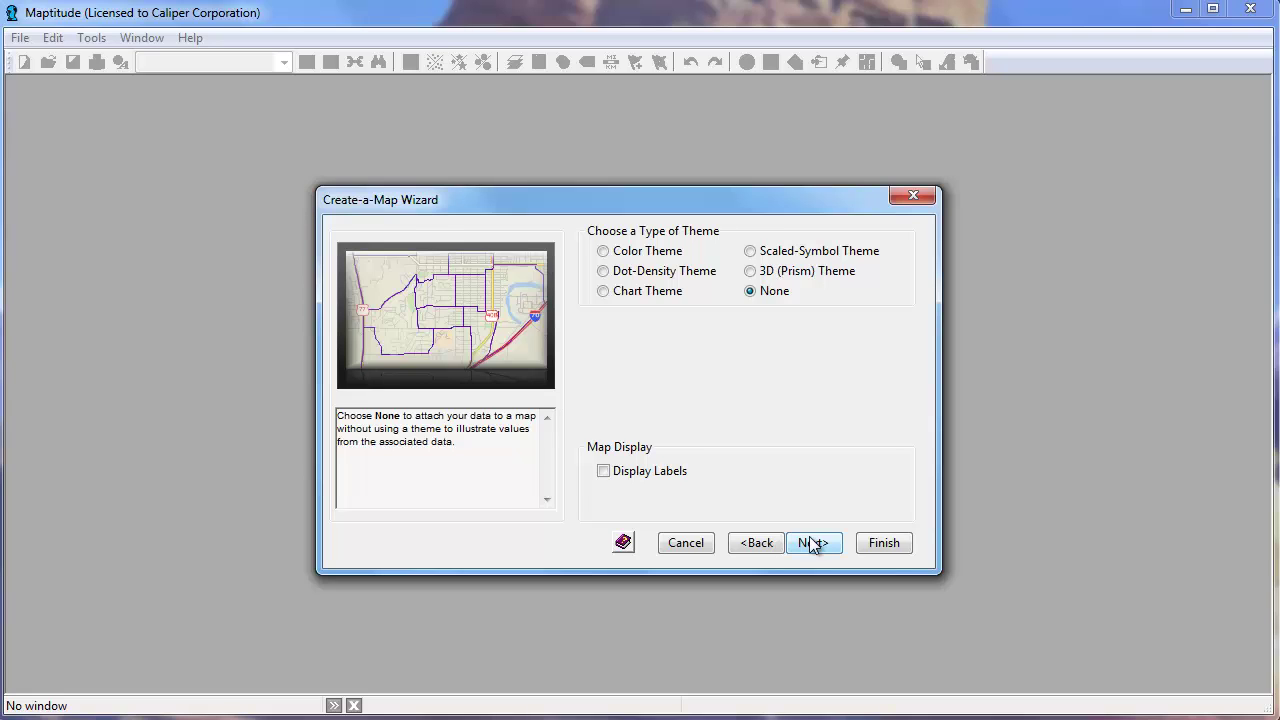
# Step: Finish the ZIP Code map with a colour theme on the QTR2 Sales field
pyautogui.click(617, 258)
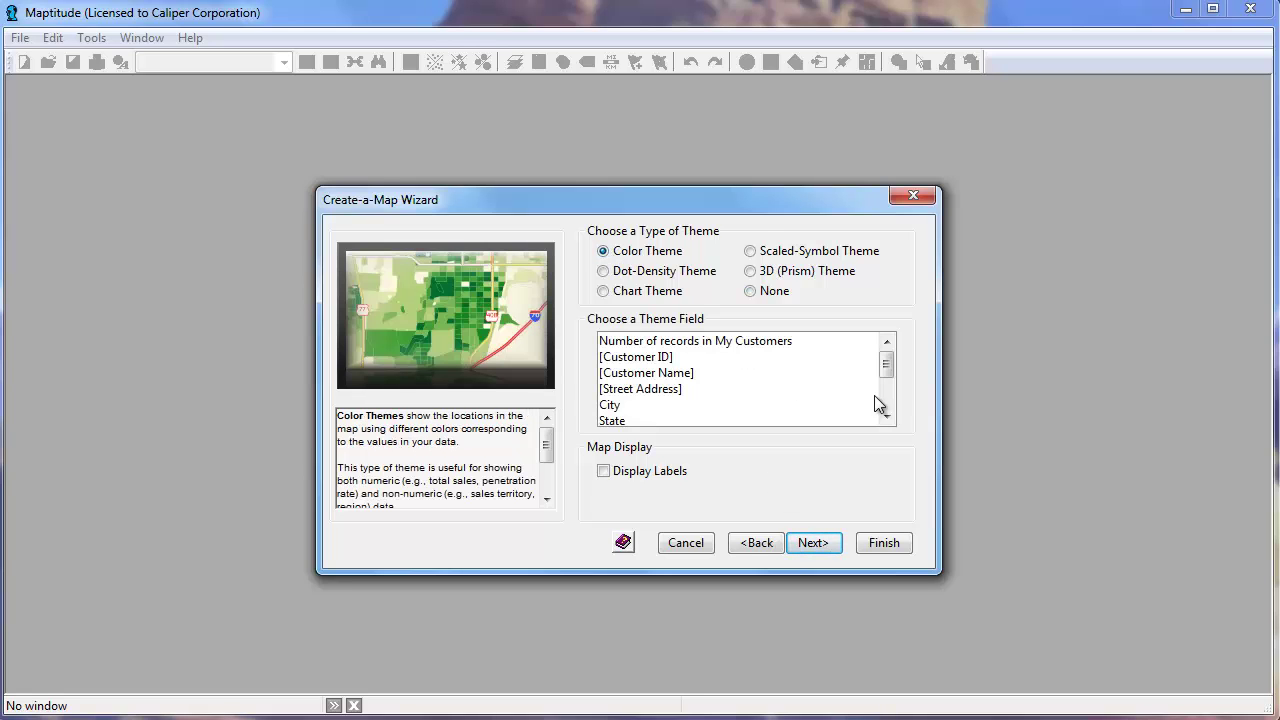
pyautogui.scroll(-2, 887, 402)
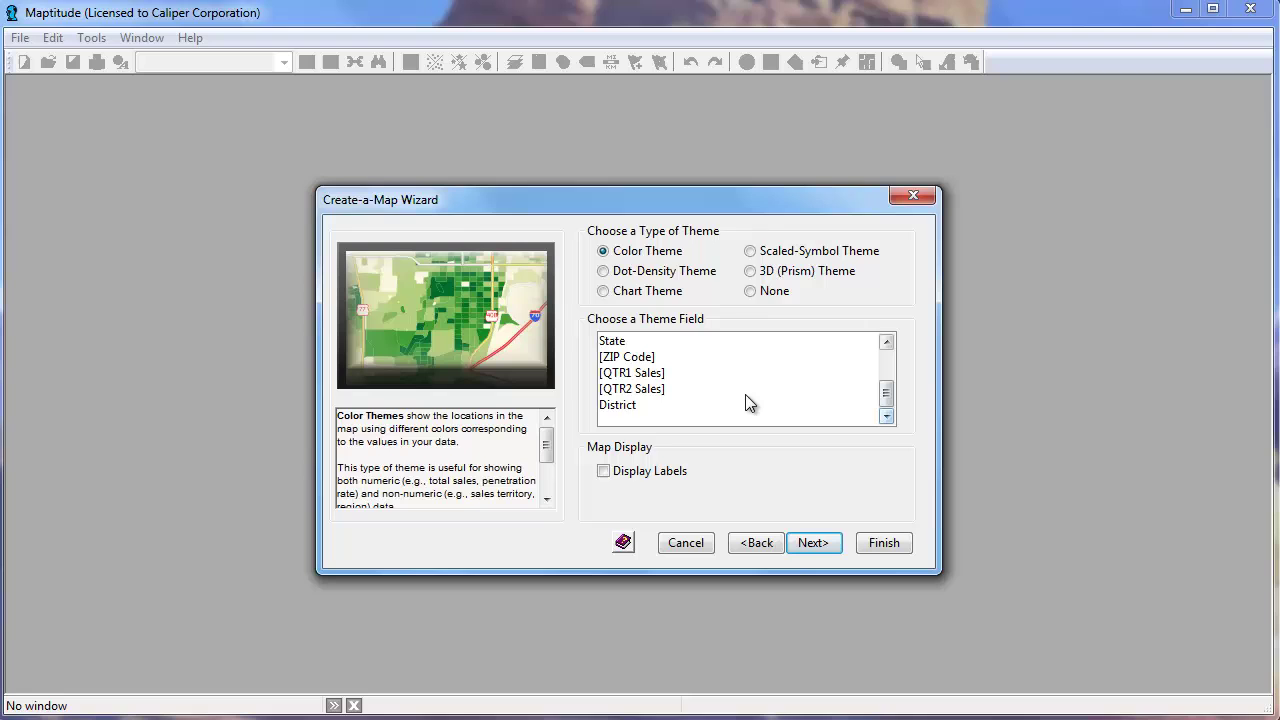
pyautogui.click(730, 392)
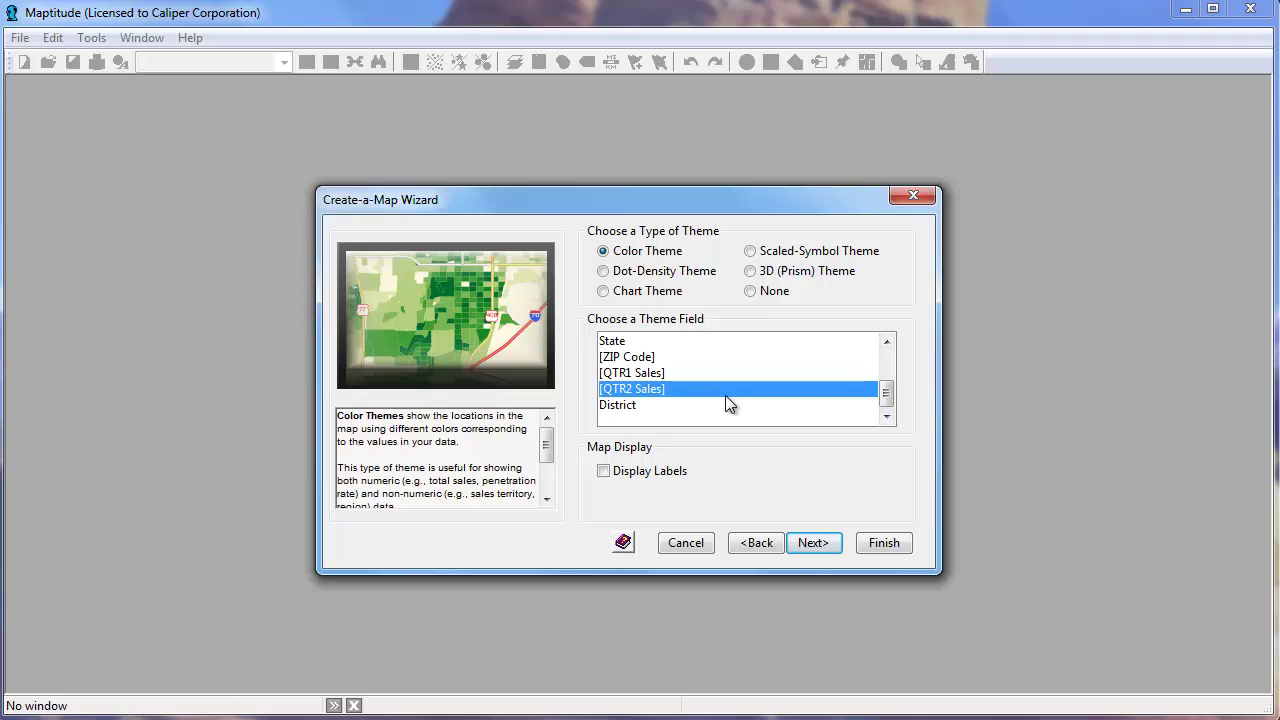
pyautogui.click(810, 542)
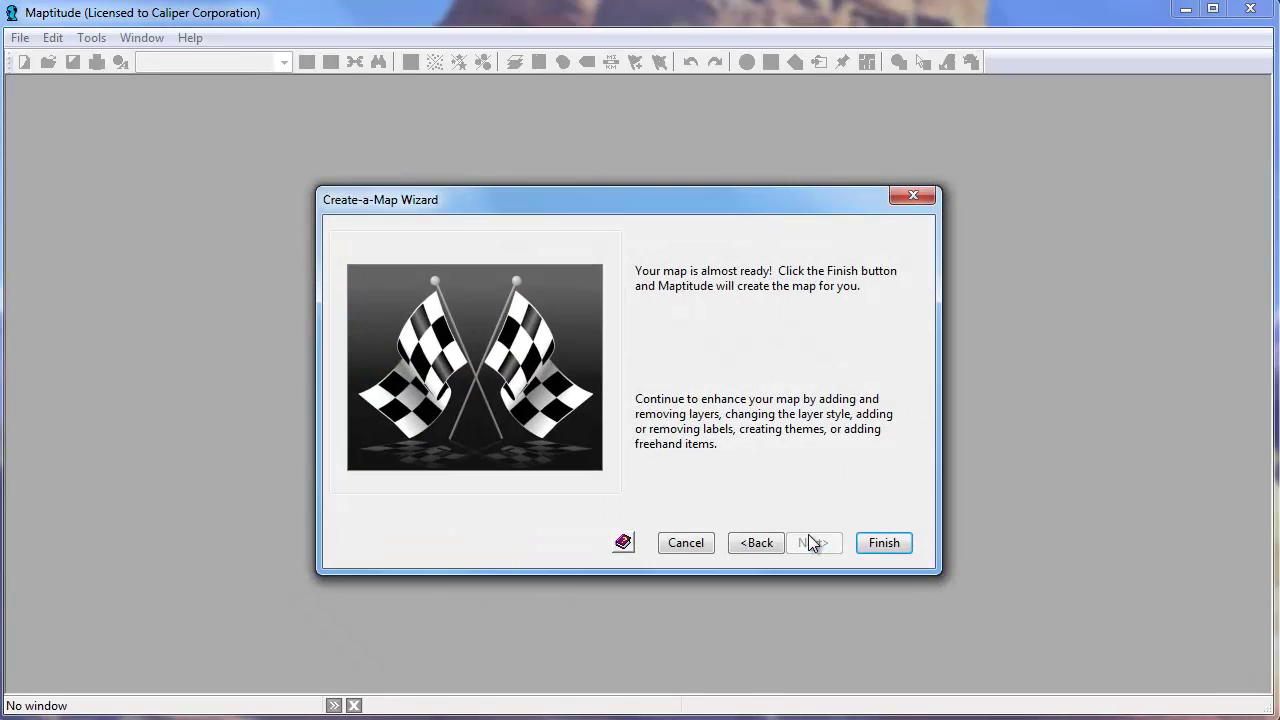
pyautogui.click(885, 544)
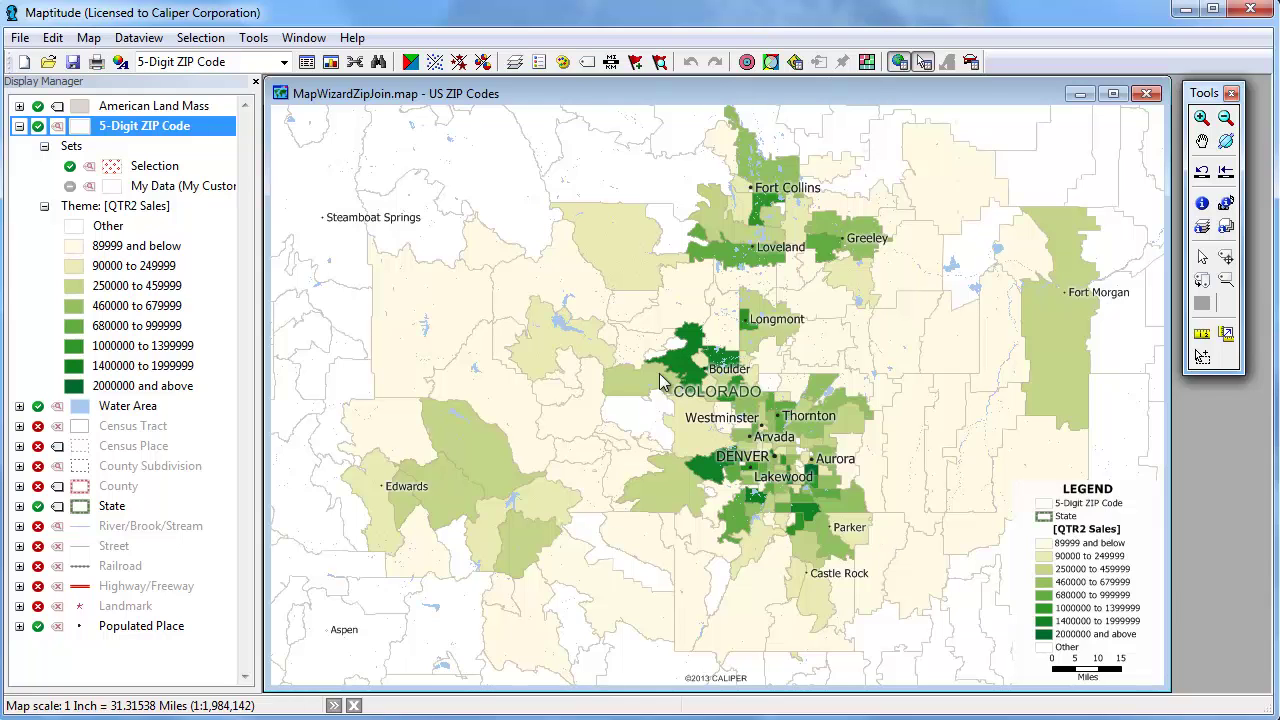
# Step: Switch the colour theme's field from QTR2 Sales to Avg QTR2 Sales
pyautogui.click(410, 63)
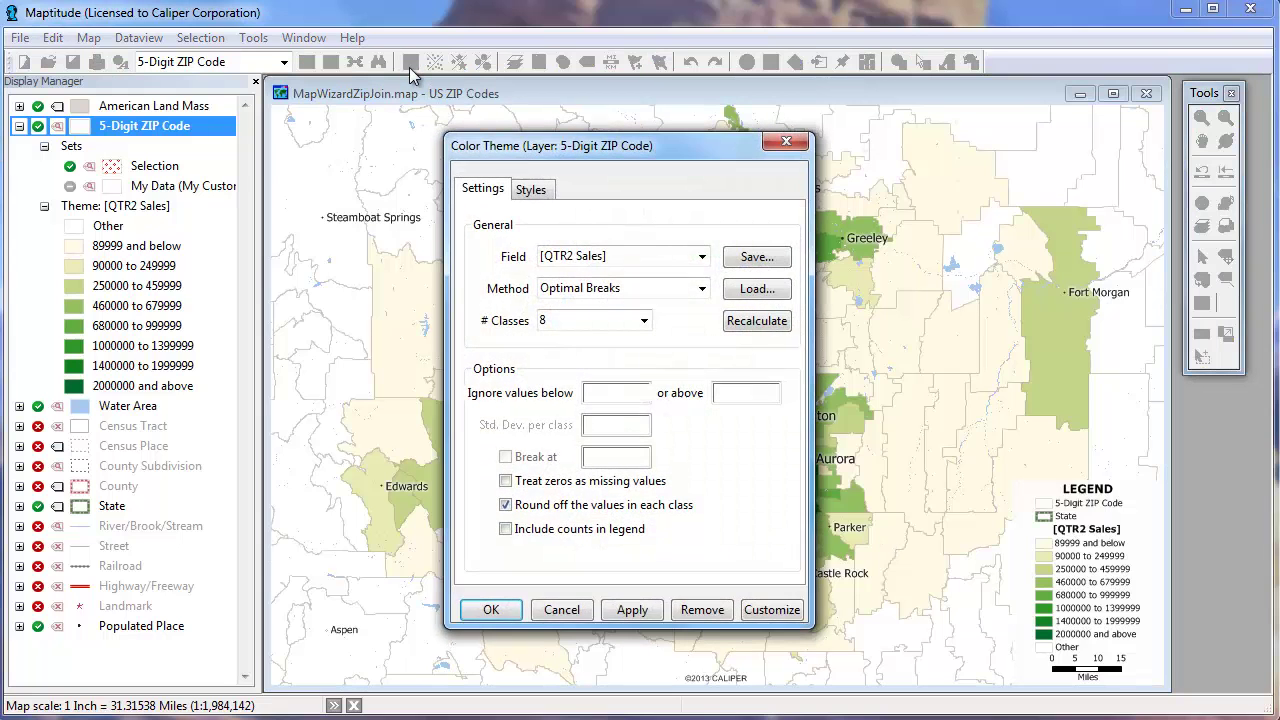
pyautogui.click(703, 258)
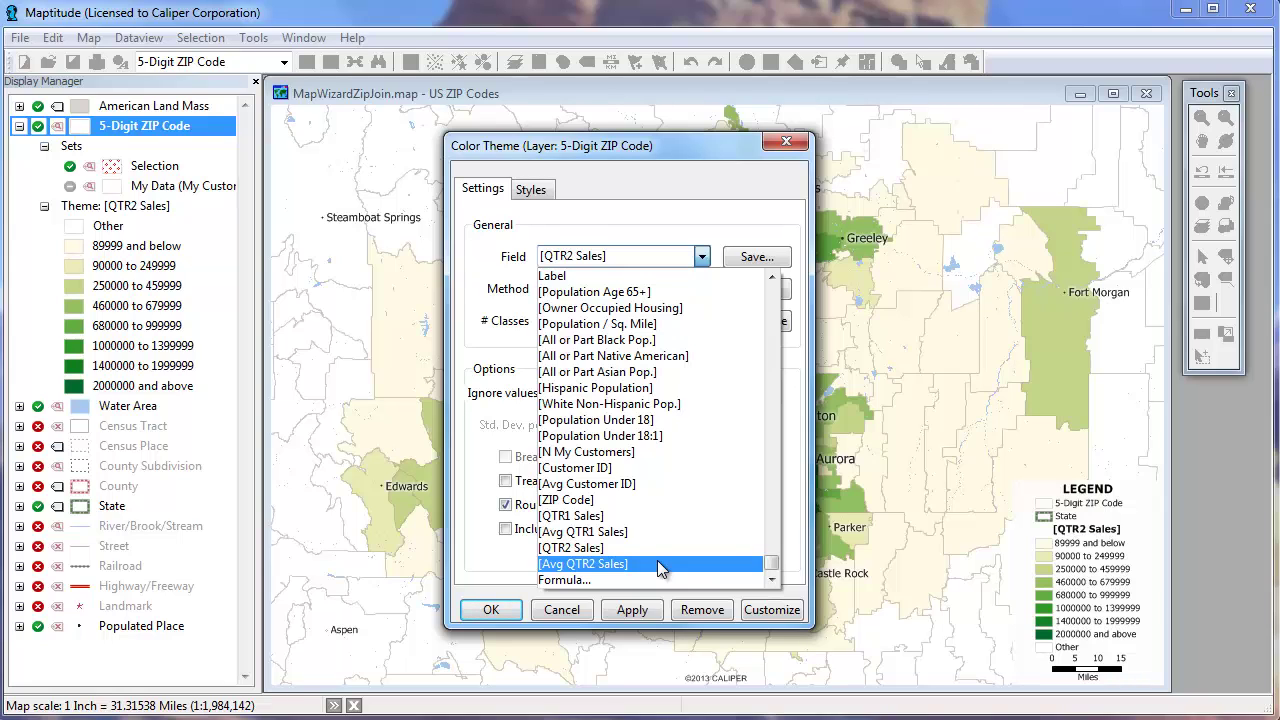
pyautogui.click(657, 564)
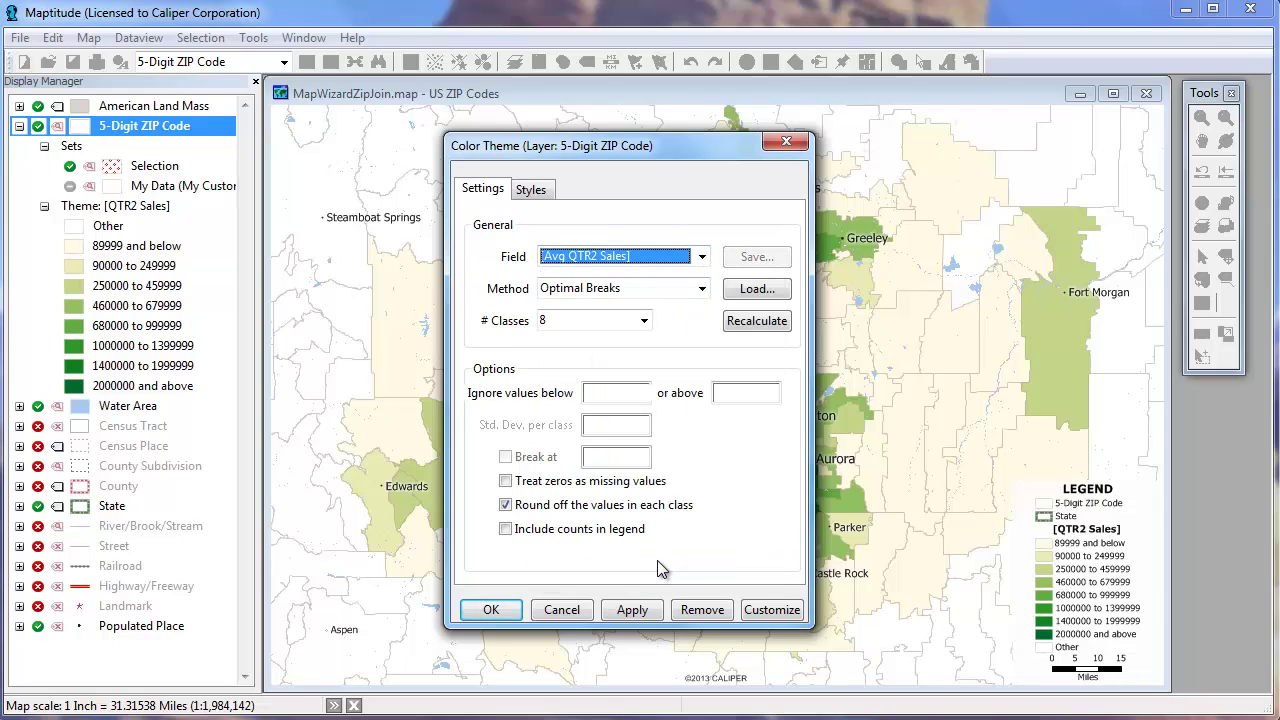
pyautogui.click(493, 610)
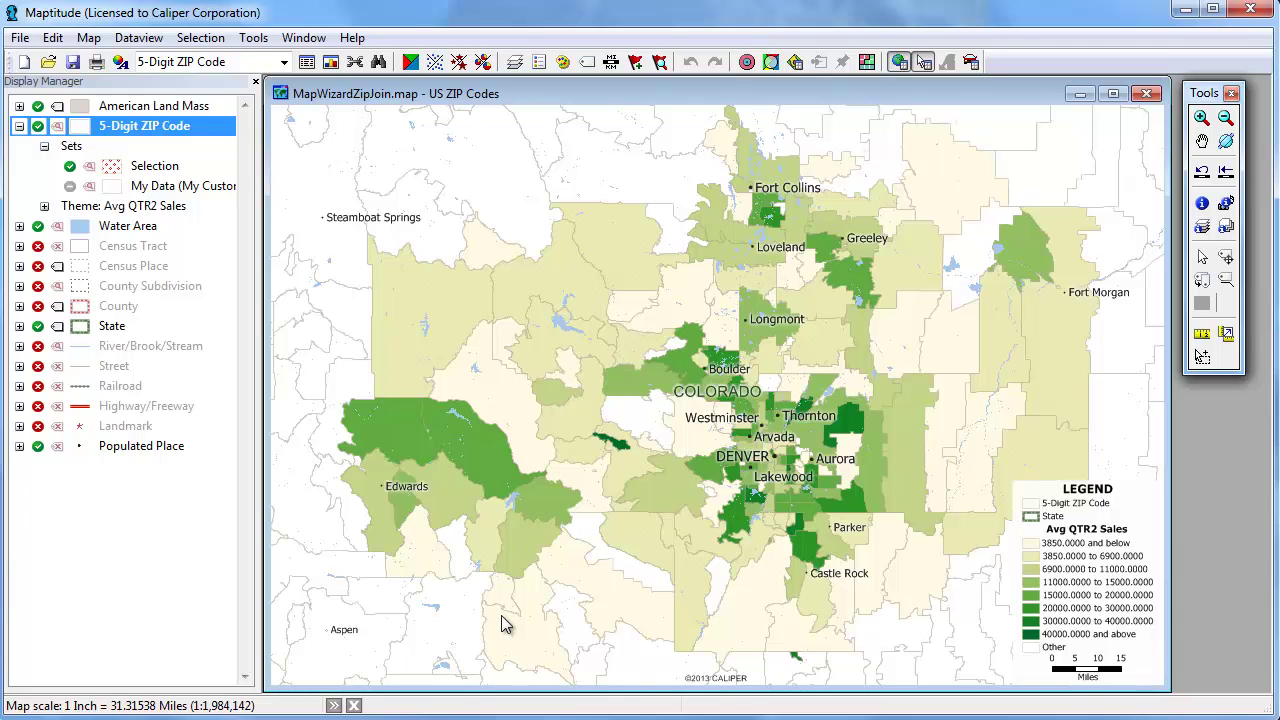
# Step: Add flat, non-3-D bar charts of QTR1 Sales and QTR2 Sales to the ZIP Codes
pyautogui.click(484, 62)
pyautogui.scroll(-1, 720, 265)
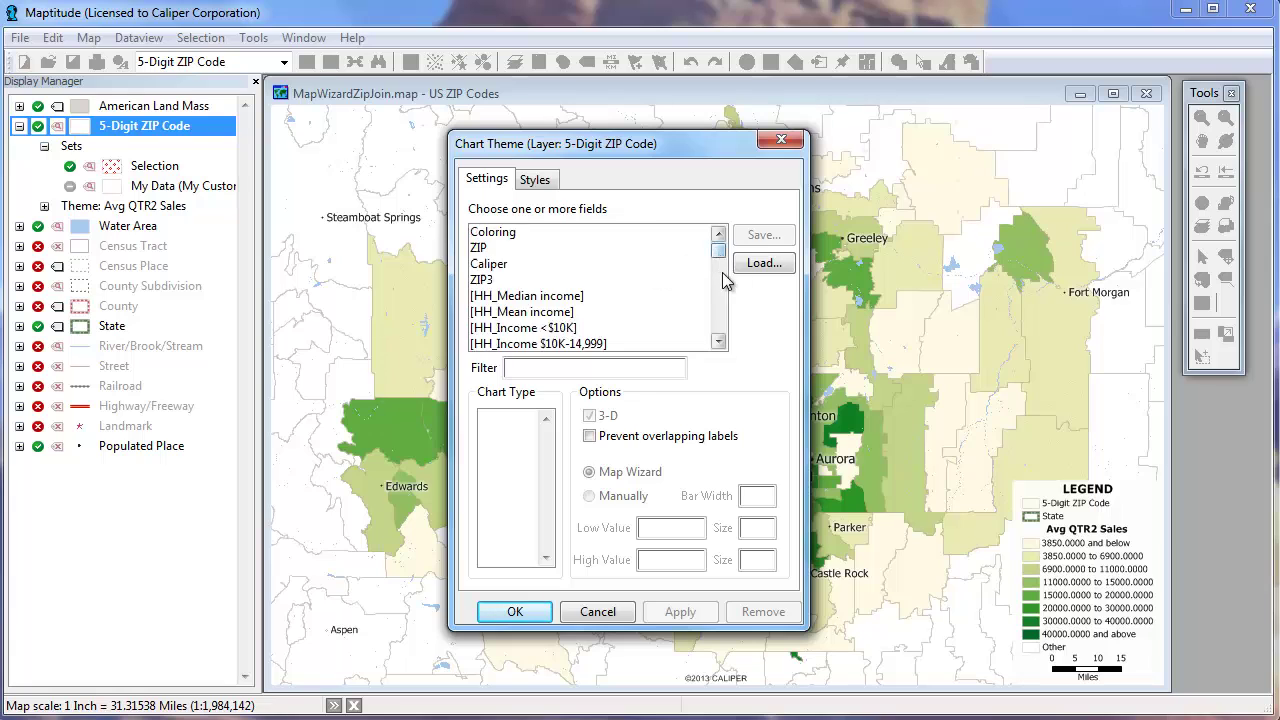
pyautogui.scroll(-5, 722, 300)
pyautogui.click(518, 288)
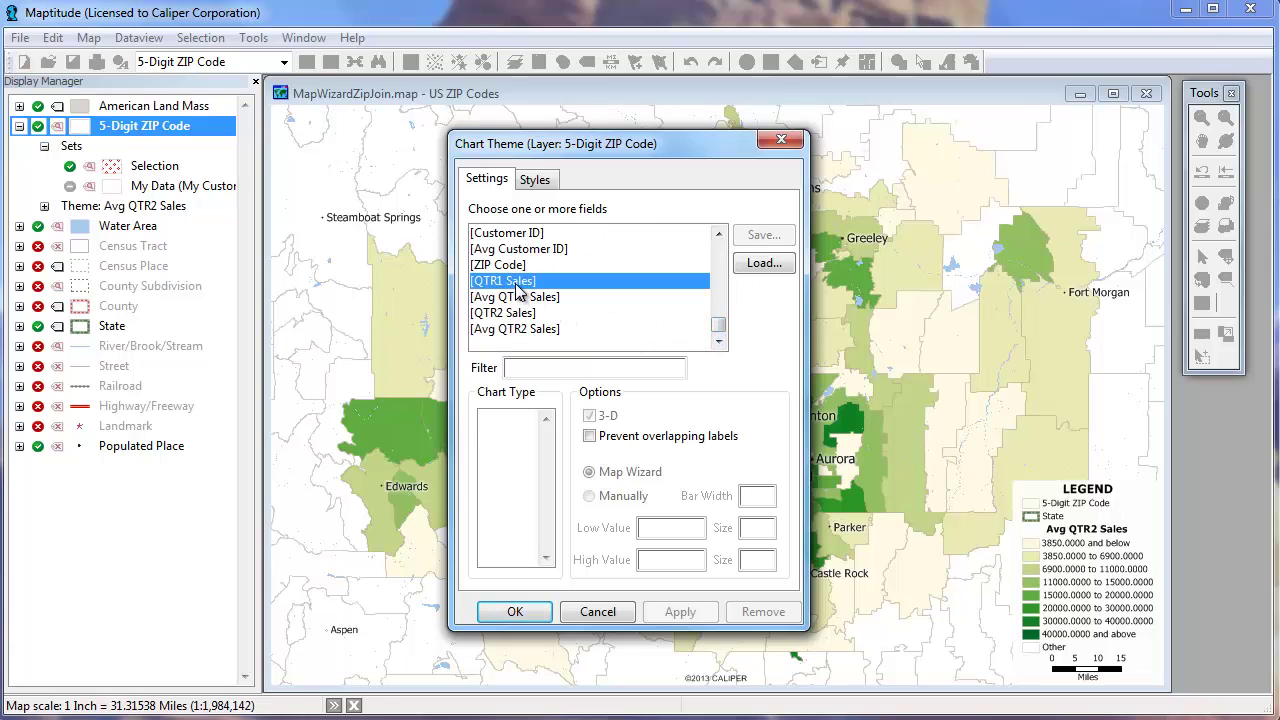
pyautogui.click(520, 313)
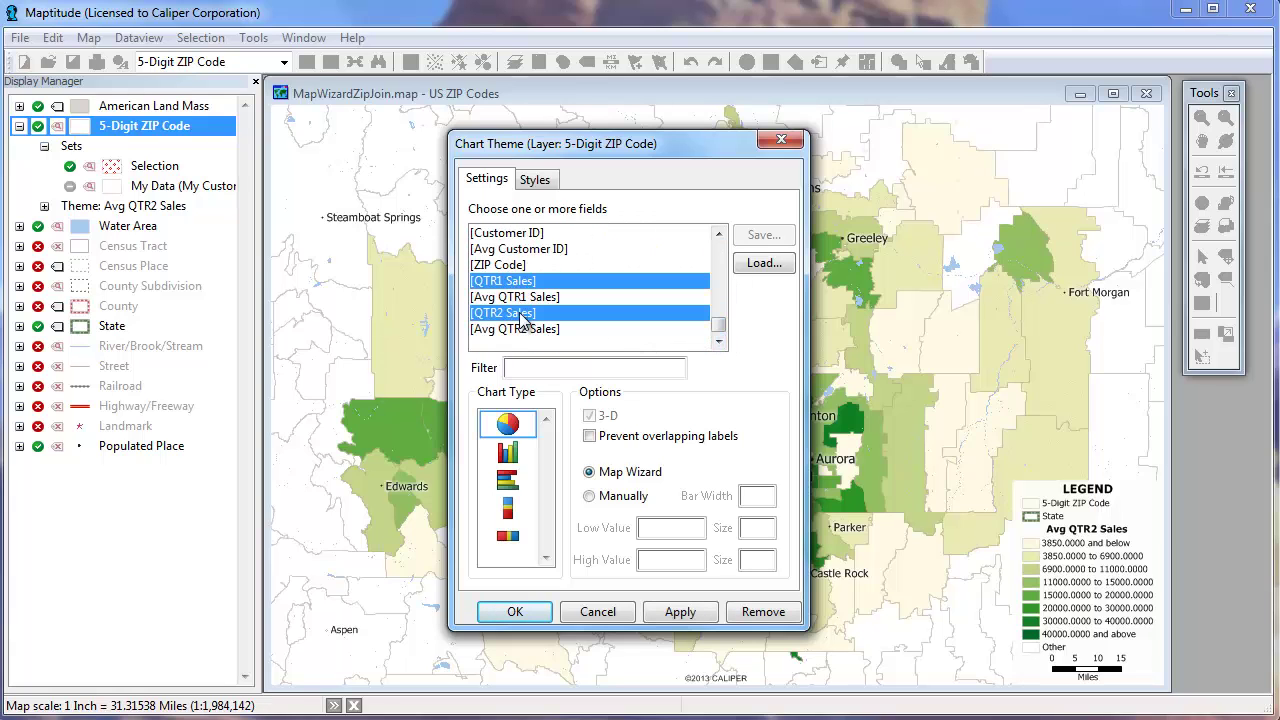
pyautogui.click(508, 455)
pyautogui.click(600, 418)
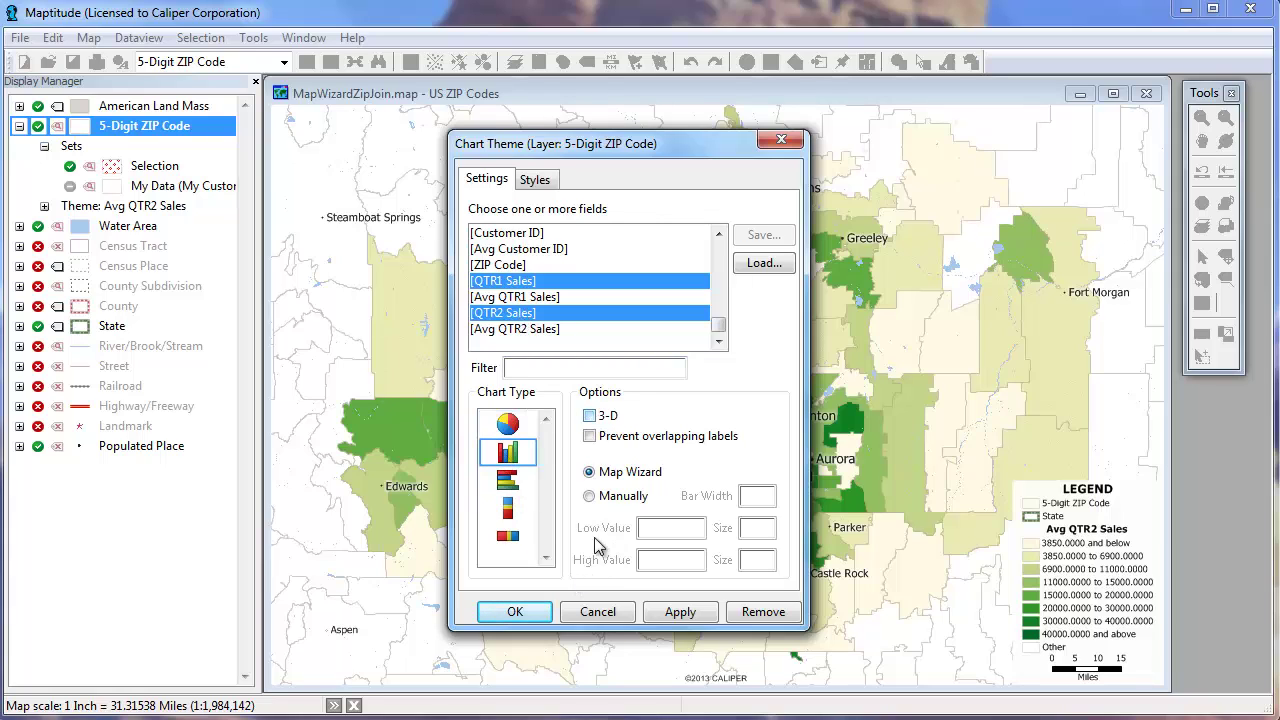
pyautogui.click(543, 613)
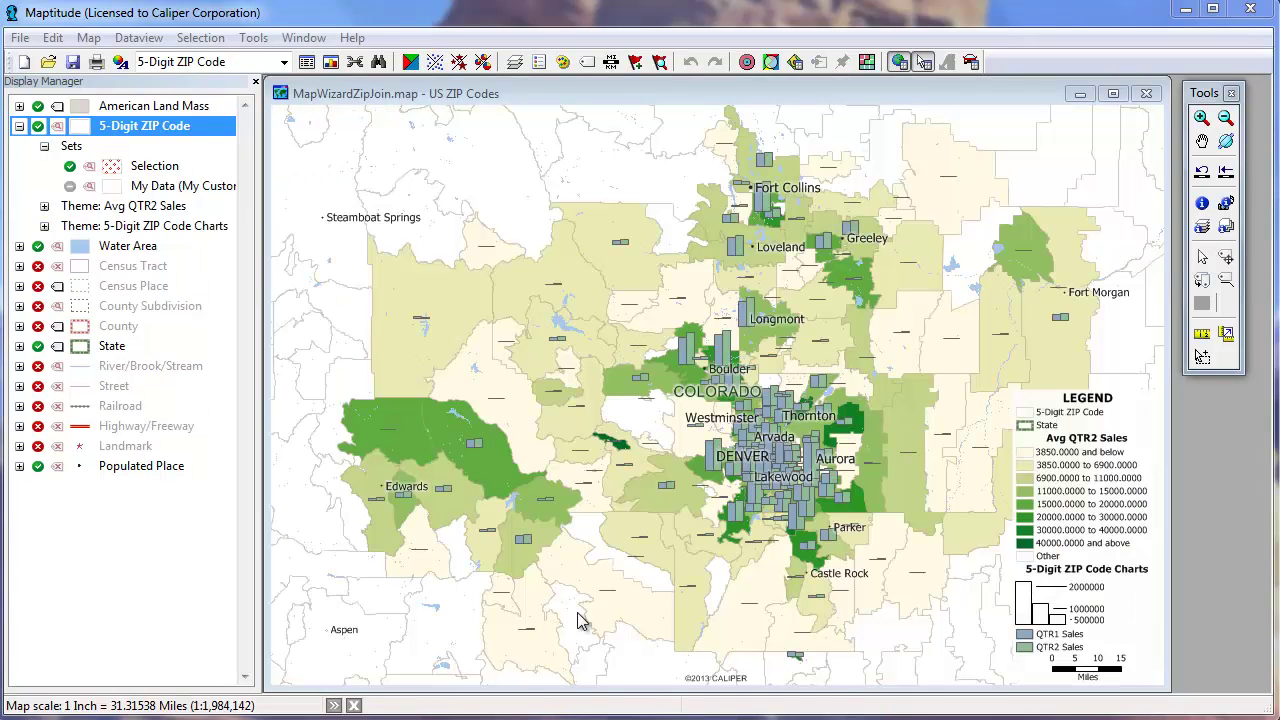
# Step: Zoom in around Denver, discard the ZIP Code map unsaved, and begin a fresh map
pyautogui.click(1201, 117)
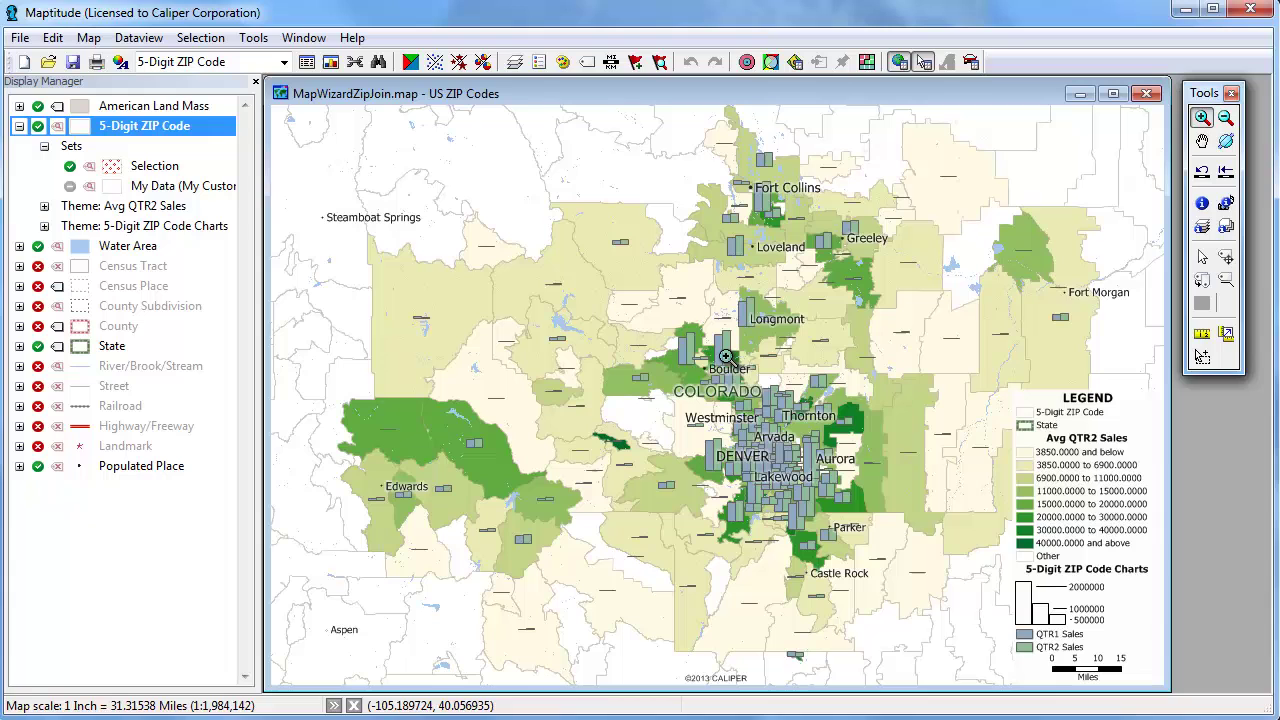
pyautogui.moveTo(680, 390); pyautogui.dragTo(876, 531)
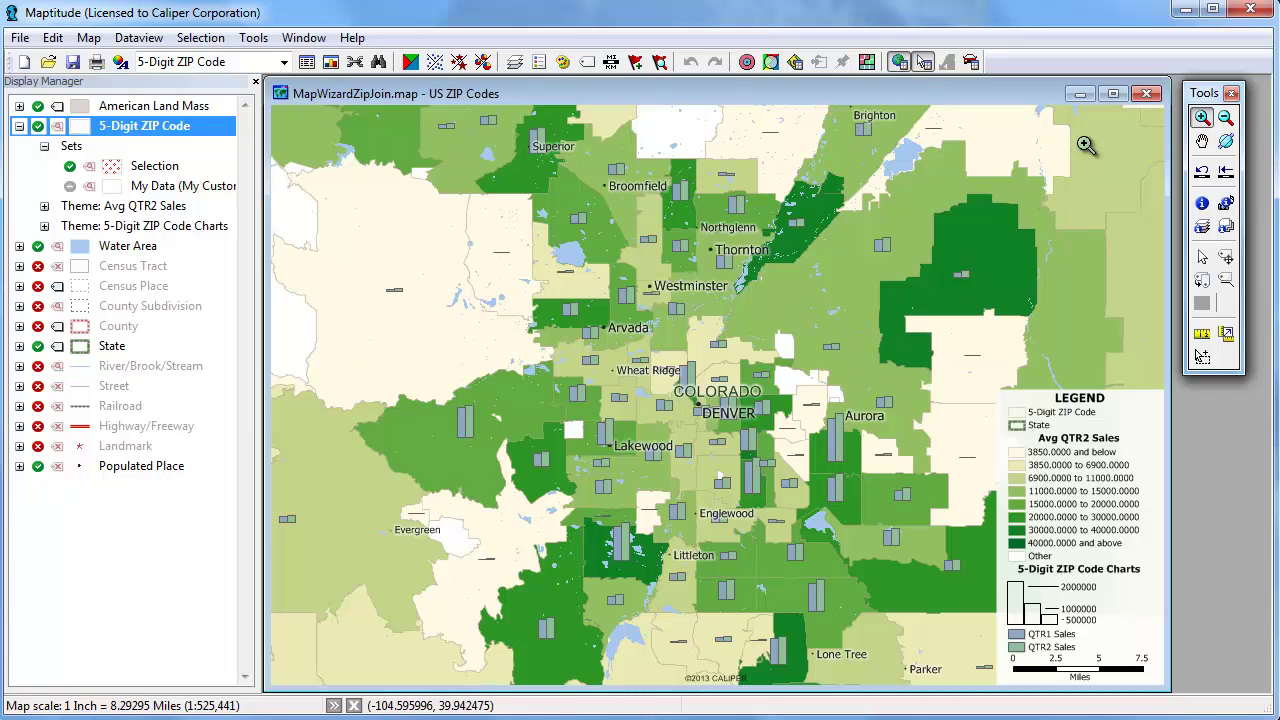
pyautogui.click(1146, 93)
pyautogui.click(598, 436)
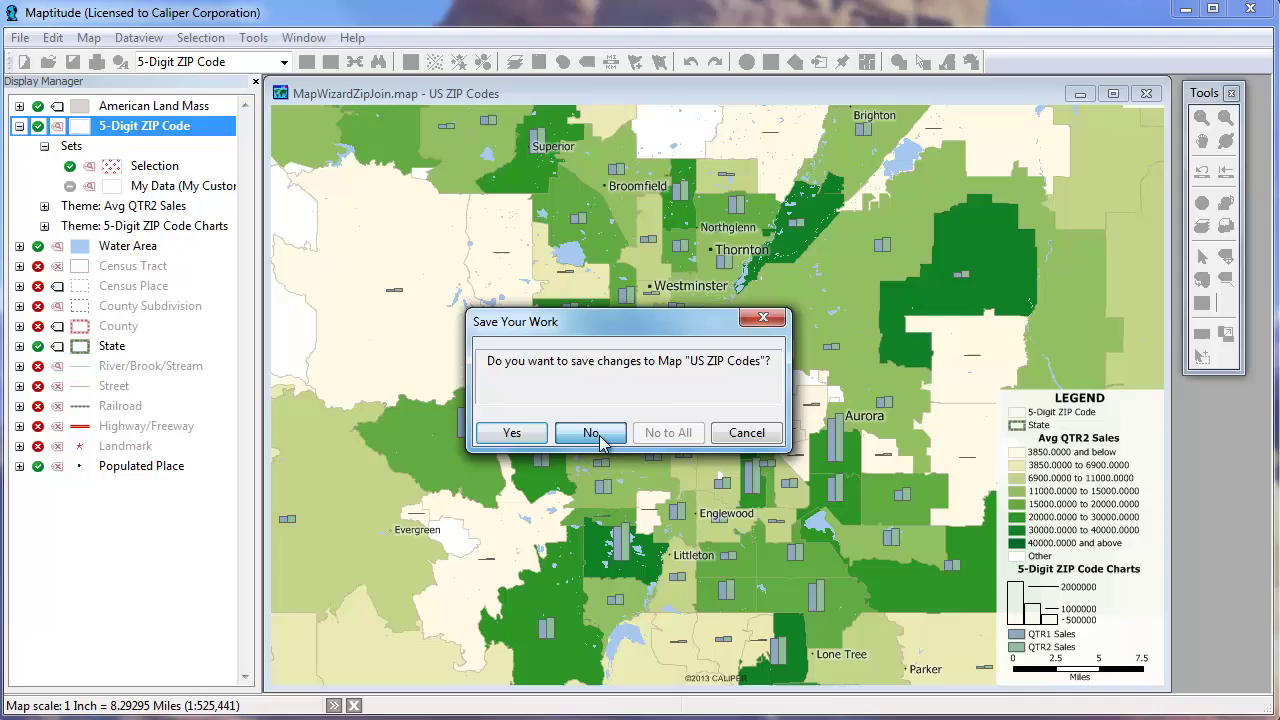
pyautogui.click(24, 63)
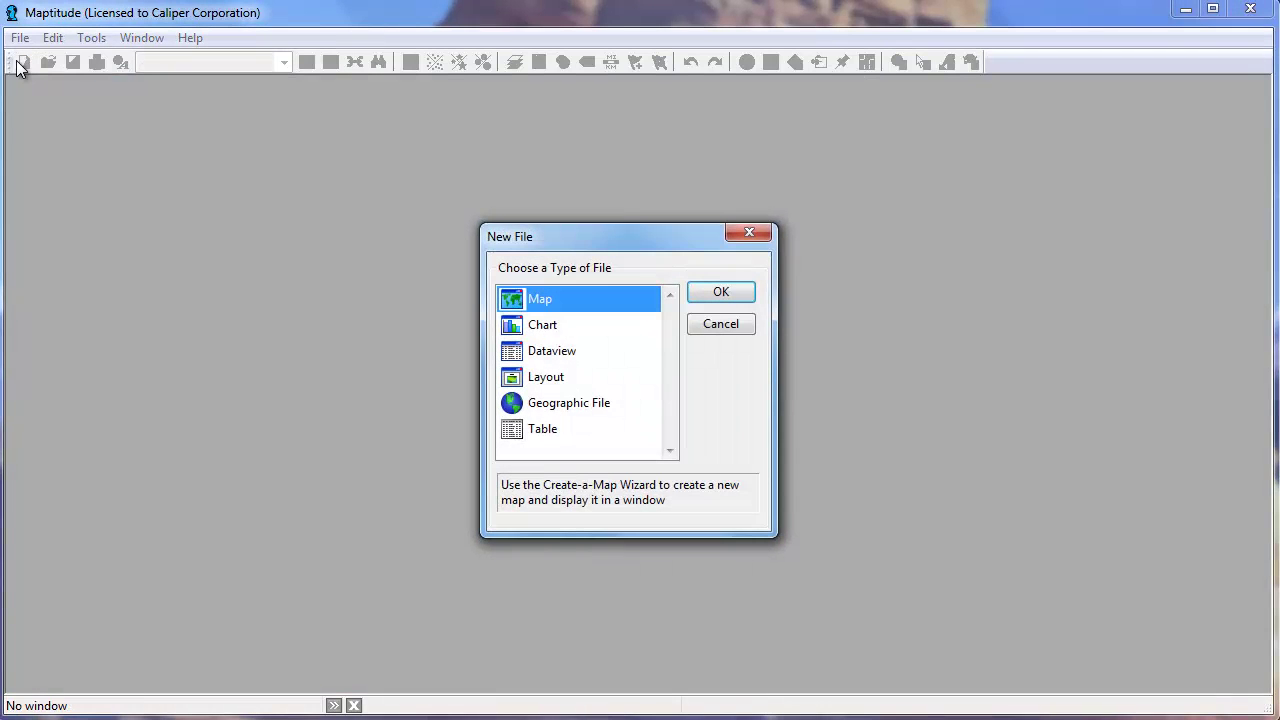
pyautogui.click(718, 294)
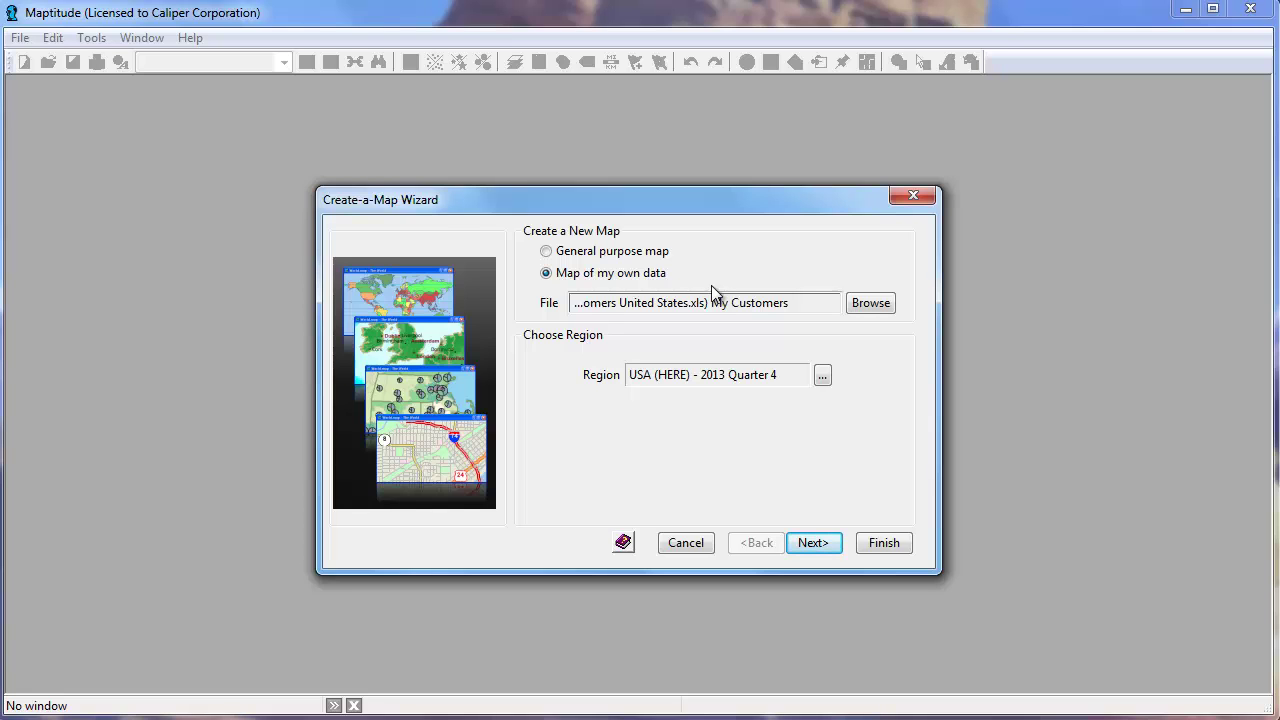
# Step: Locate the customer records by street address, keeping Customer ID as the record identifier
pyautogui.click(813, 542)
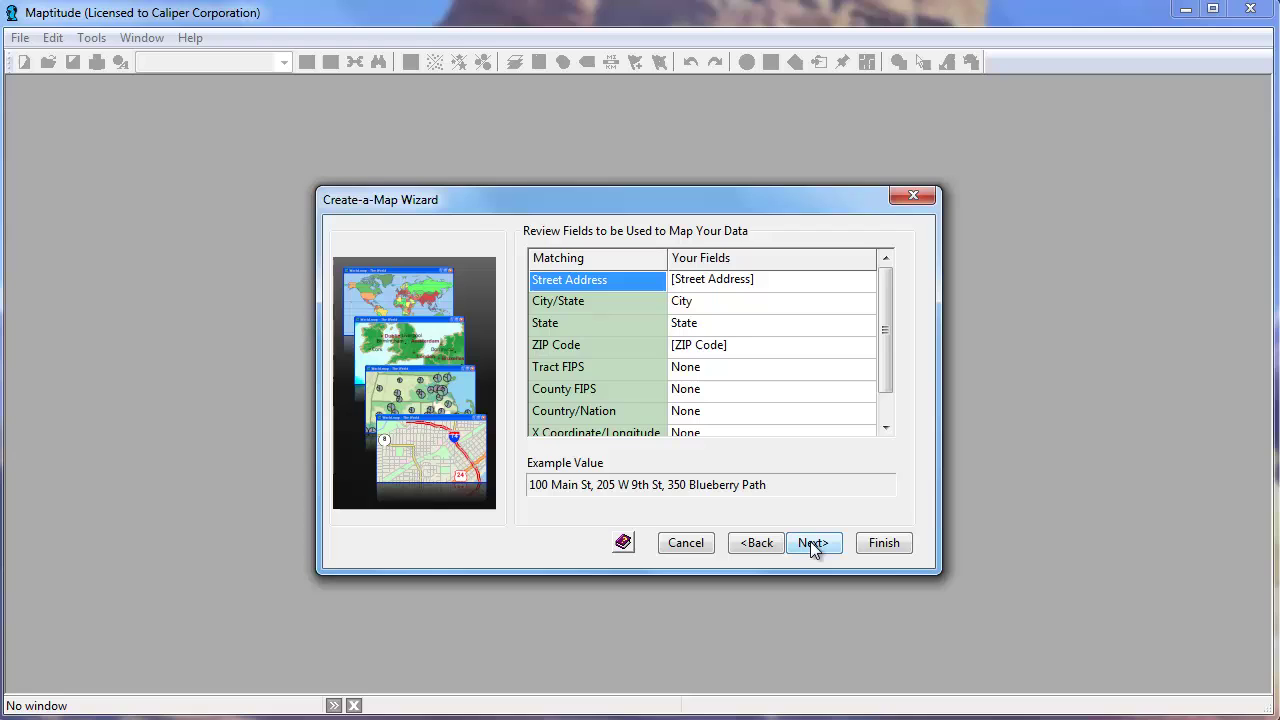
pyautogui.click(812, 543)
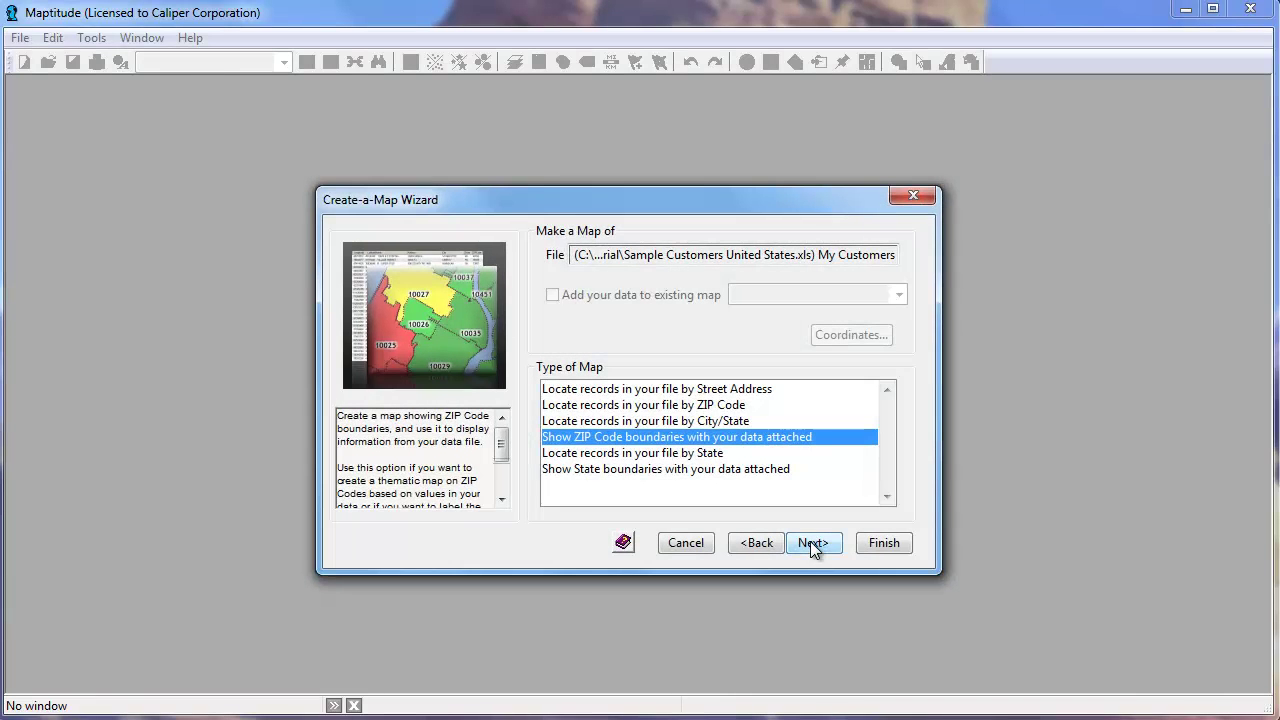
pyautogui.click(704, 392)
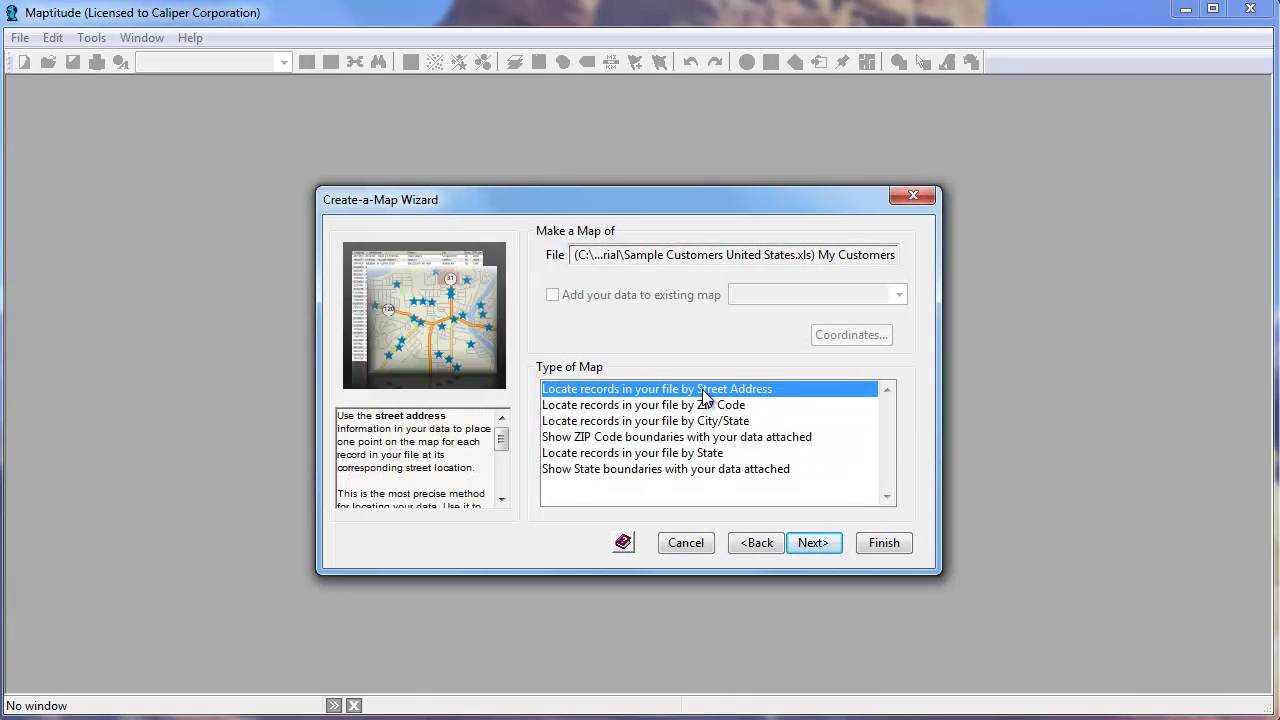
pyautogui.click(814, 543)
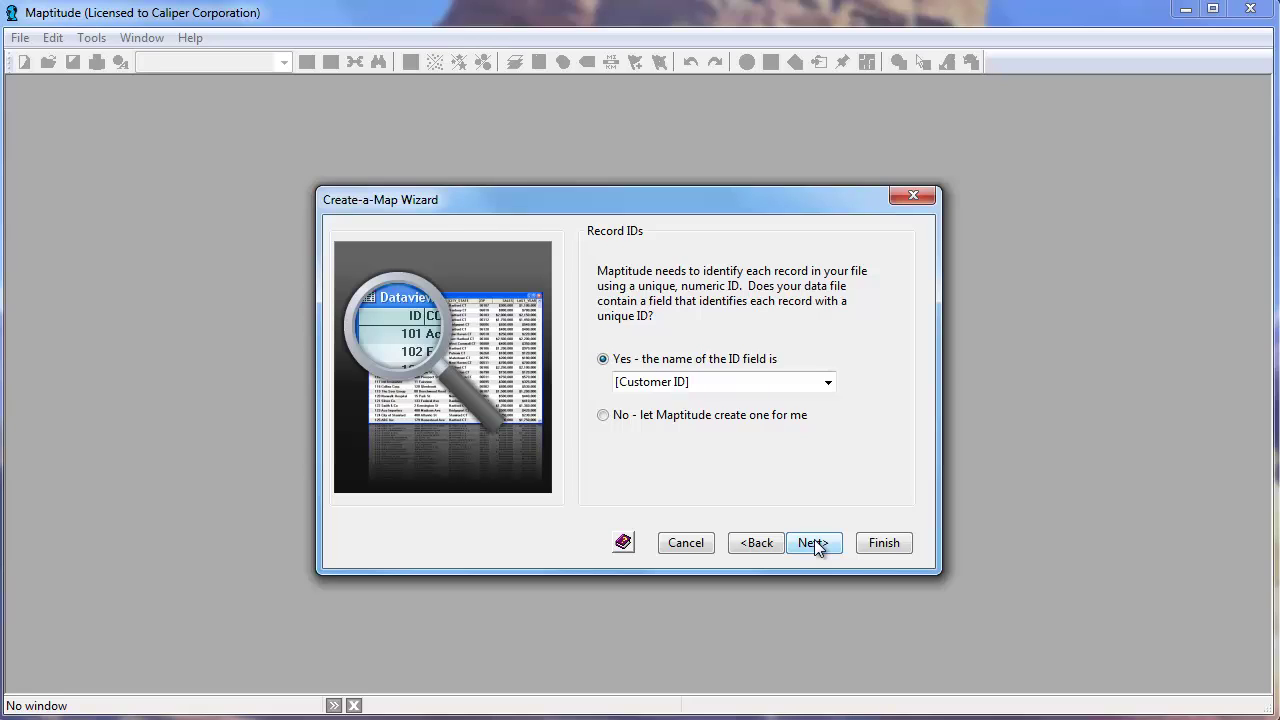
pyautogui.click(814, 543)
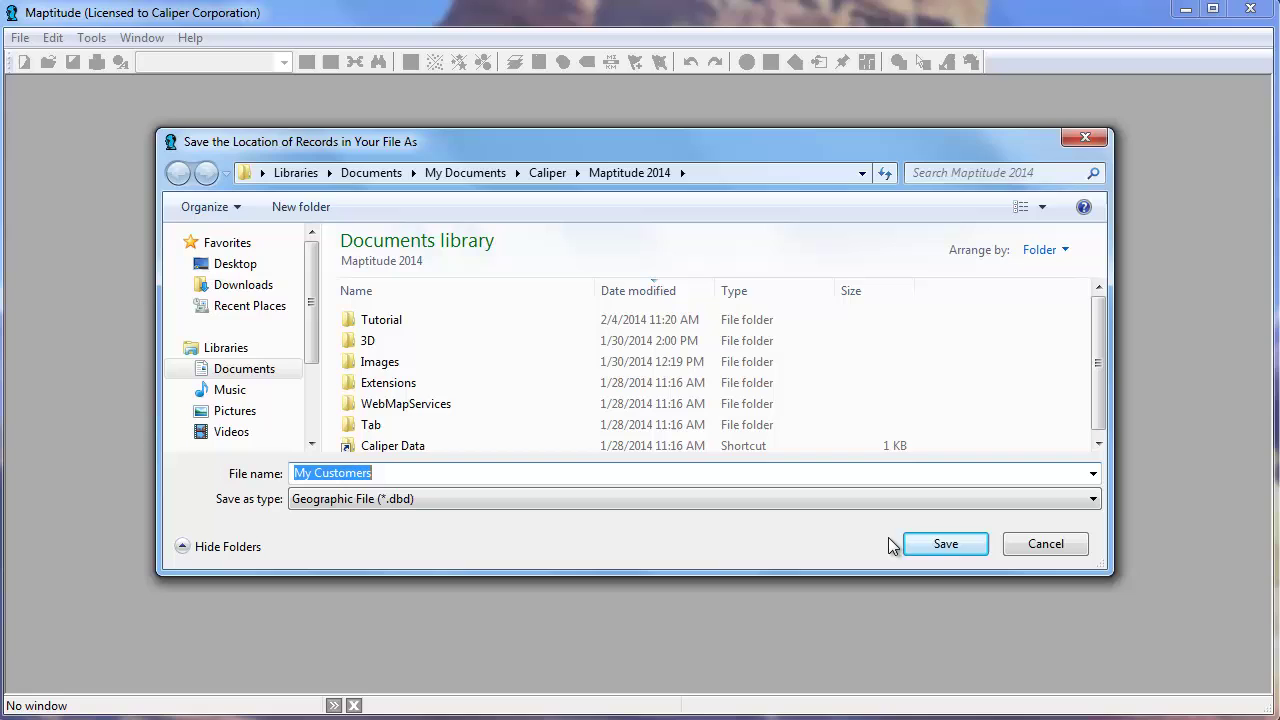
# Step: Save the located records as My Customers.dbd and show QTR2 Sales as scaled symbols
pyautogui.click(936, 547)
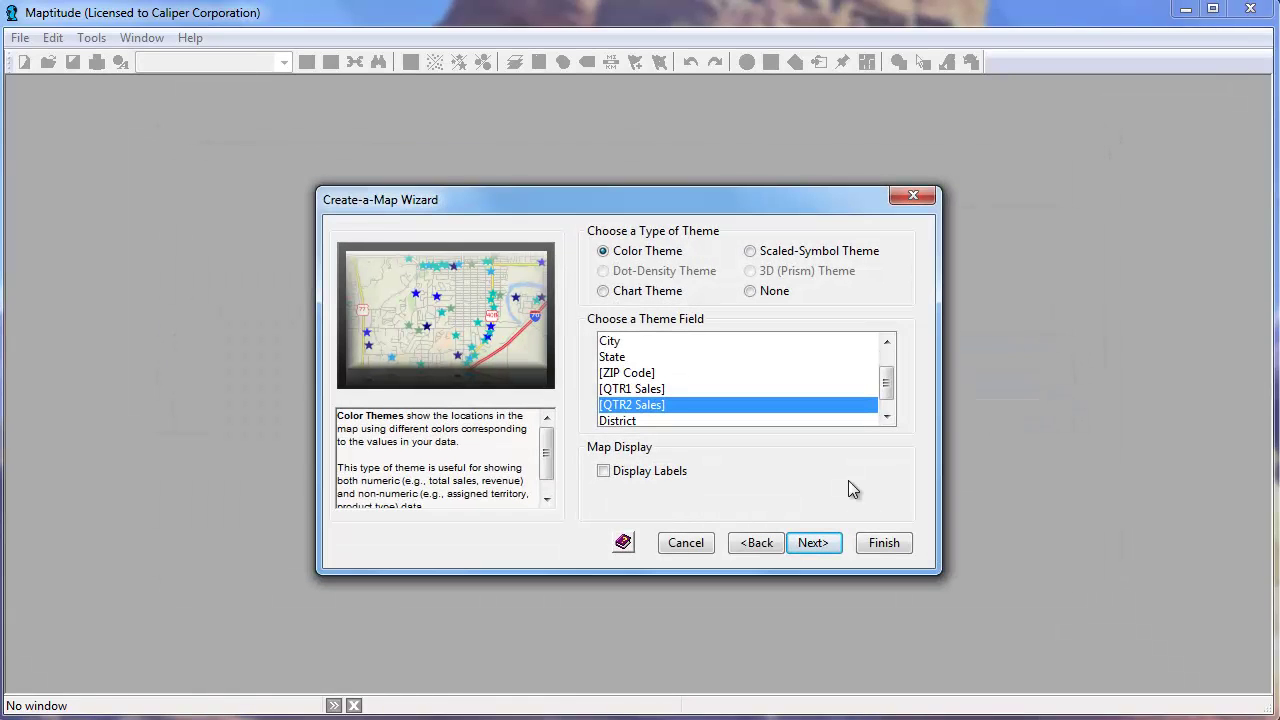
pyautogui.click(750, 251)
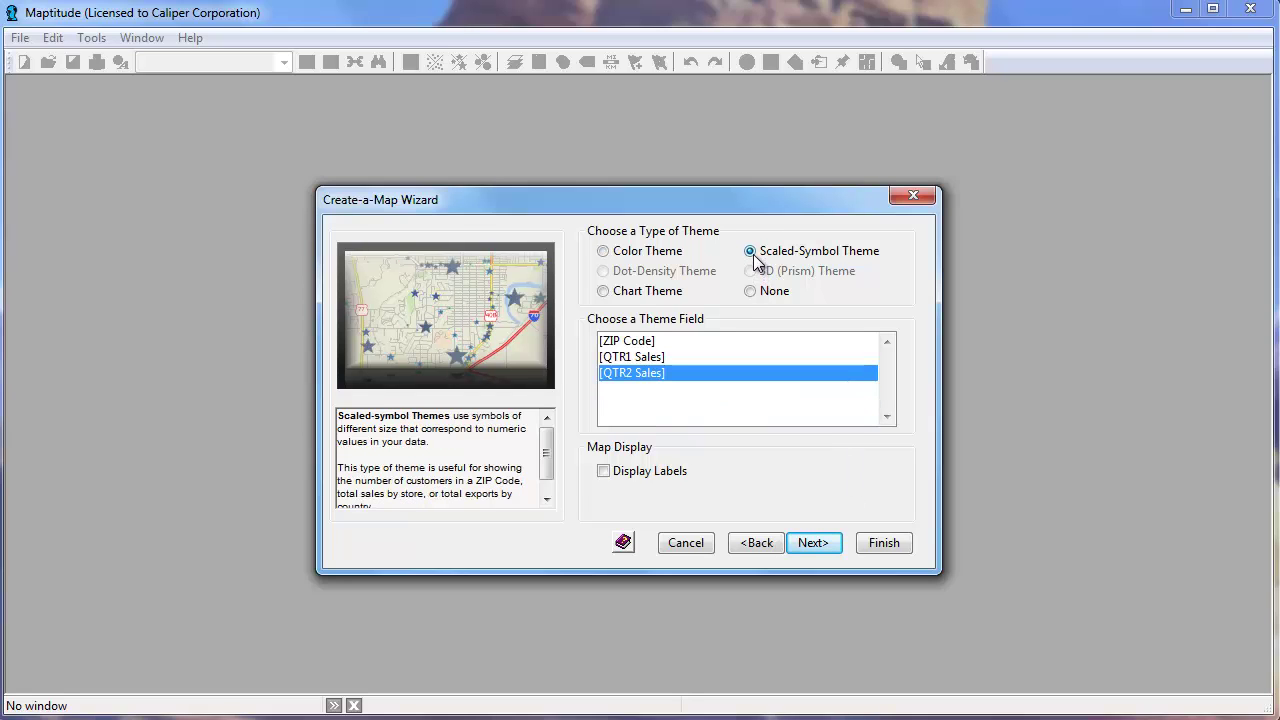
pyautogui.click(725, 373)
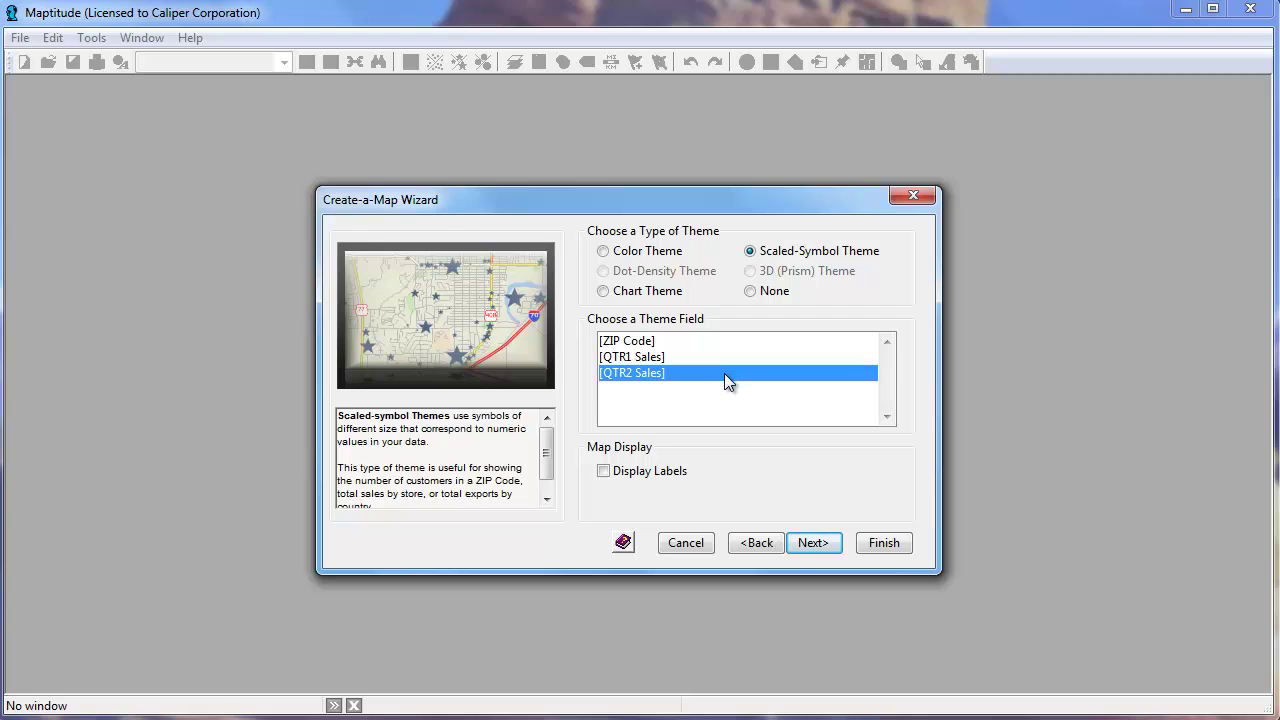
pyautogui.click(810, 542)
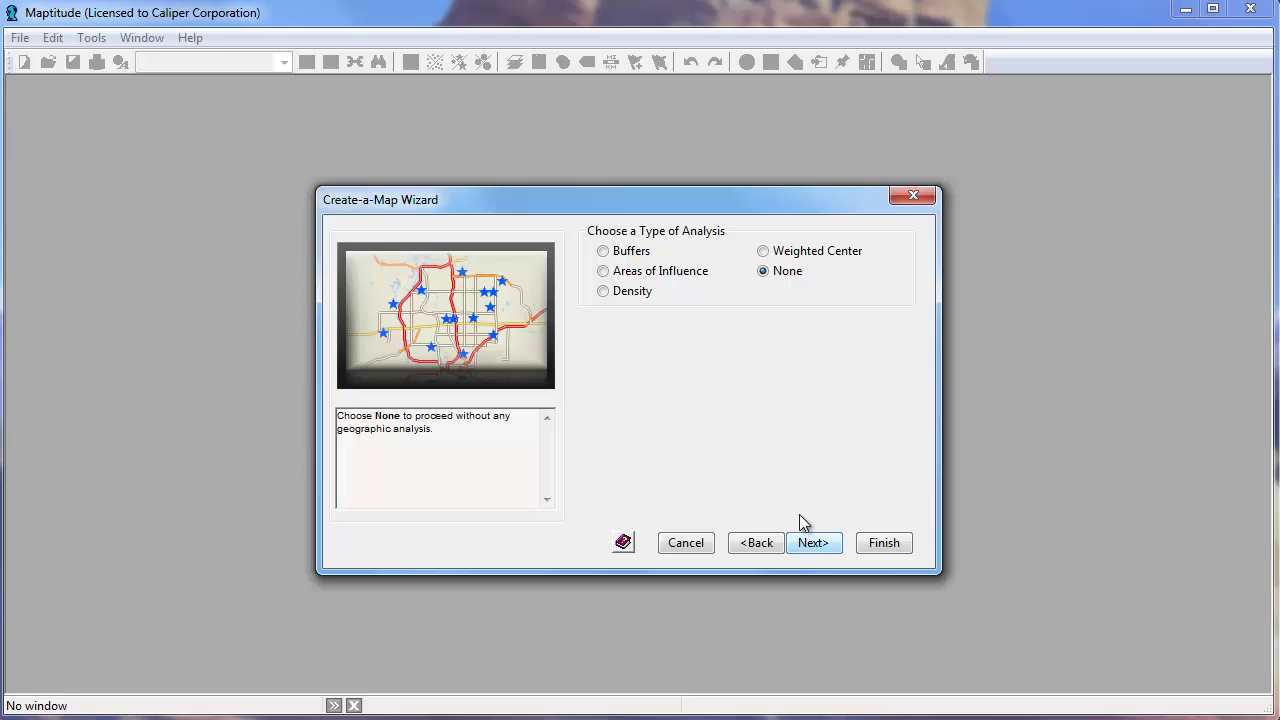
# Step: Pick the Weighted Center analysis, save its weighted center and service area files, and finish
pyautogui.click(634, 256)
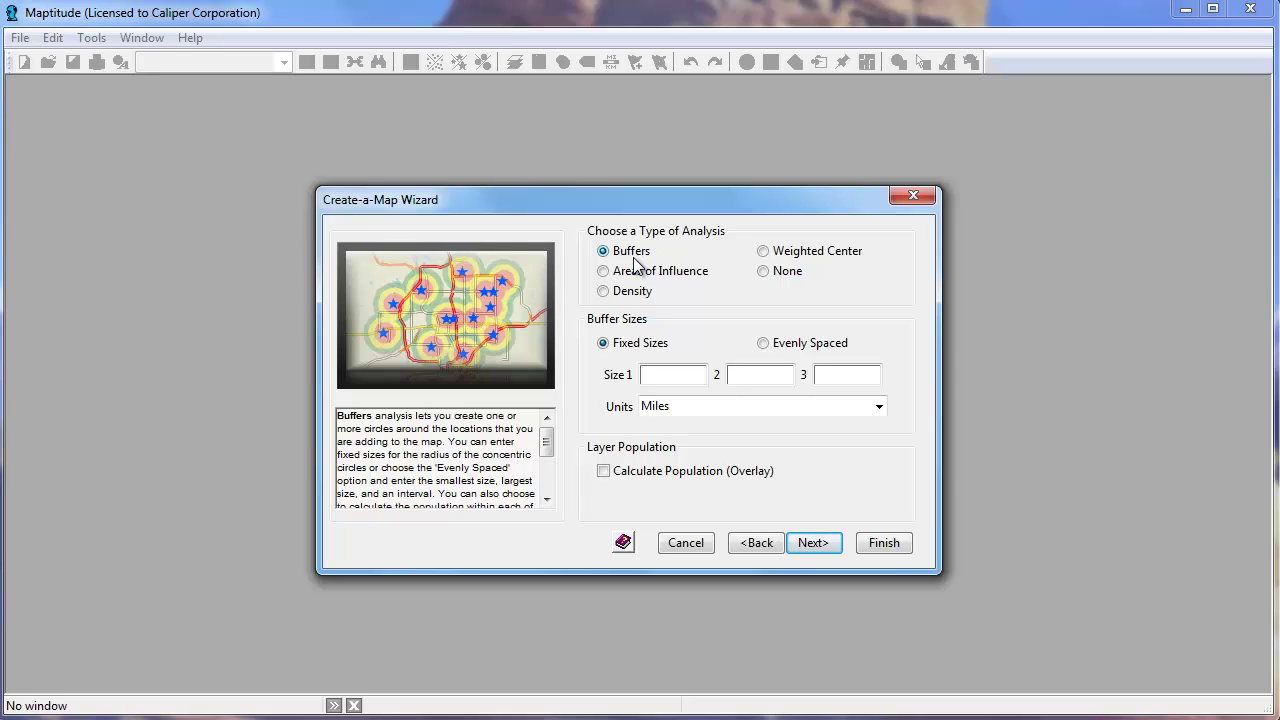
pyautogui.click(631, 291)
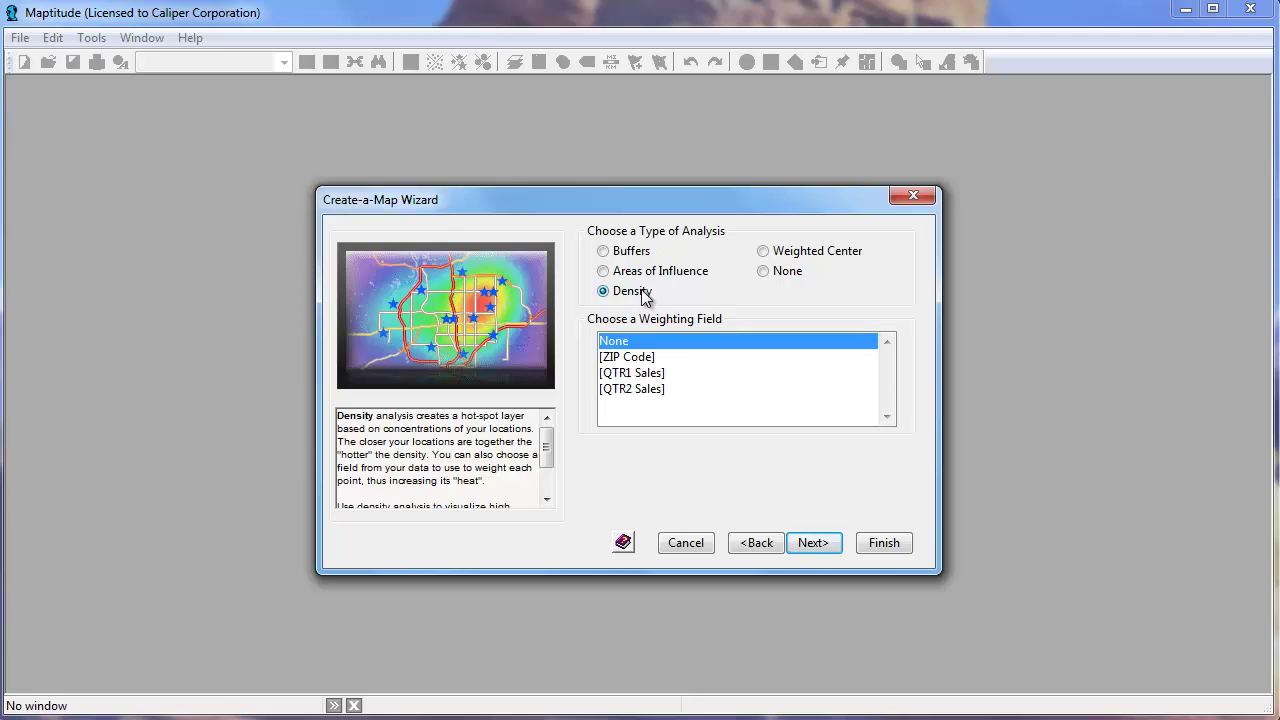
pyautogui.click(780, 256)
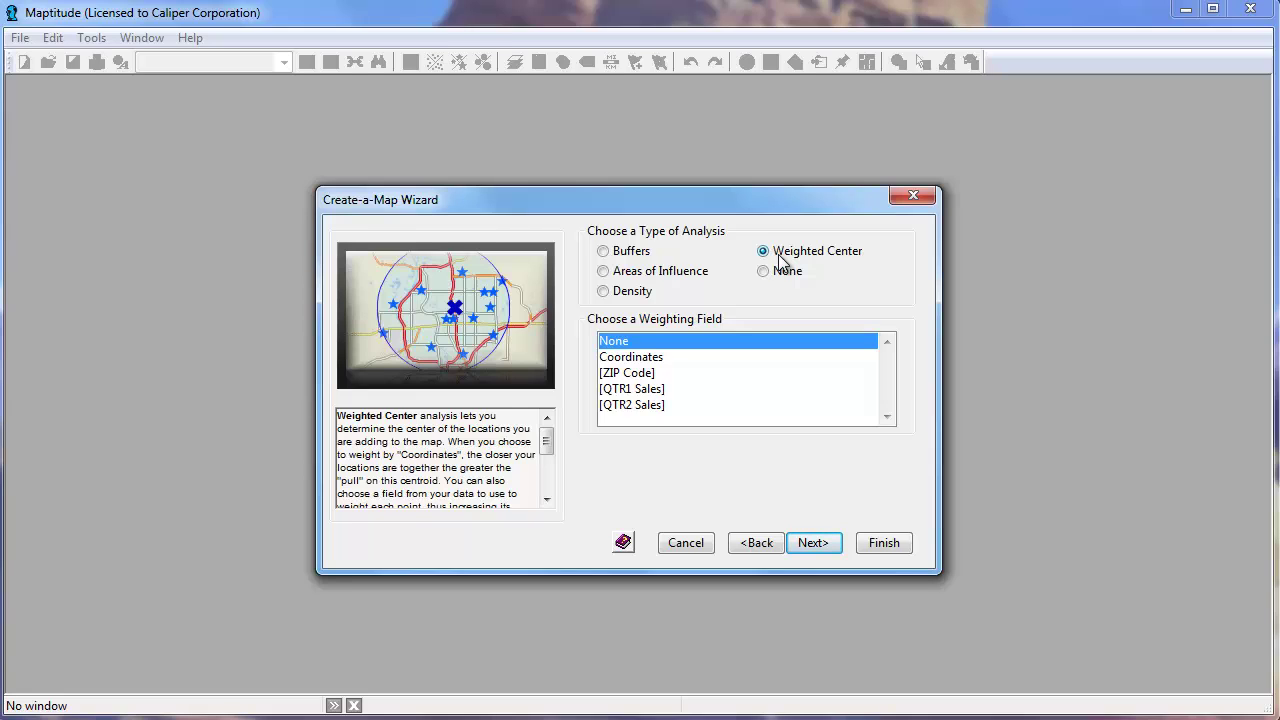
pyautogui.click(813, 541)
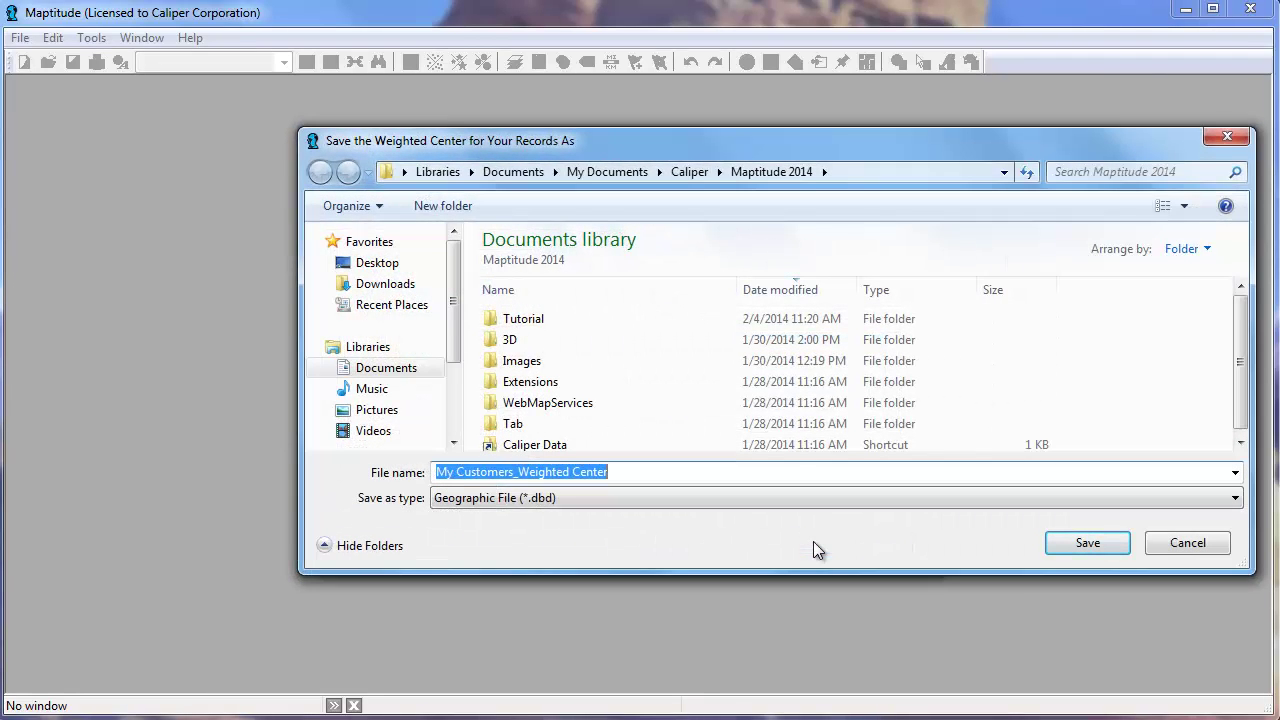
pyautogui.click(1087, 543)
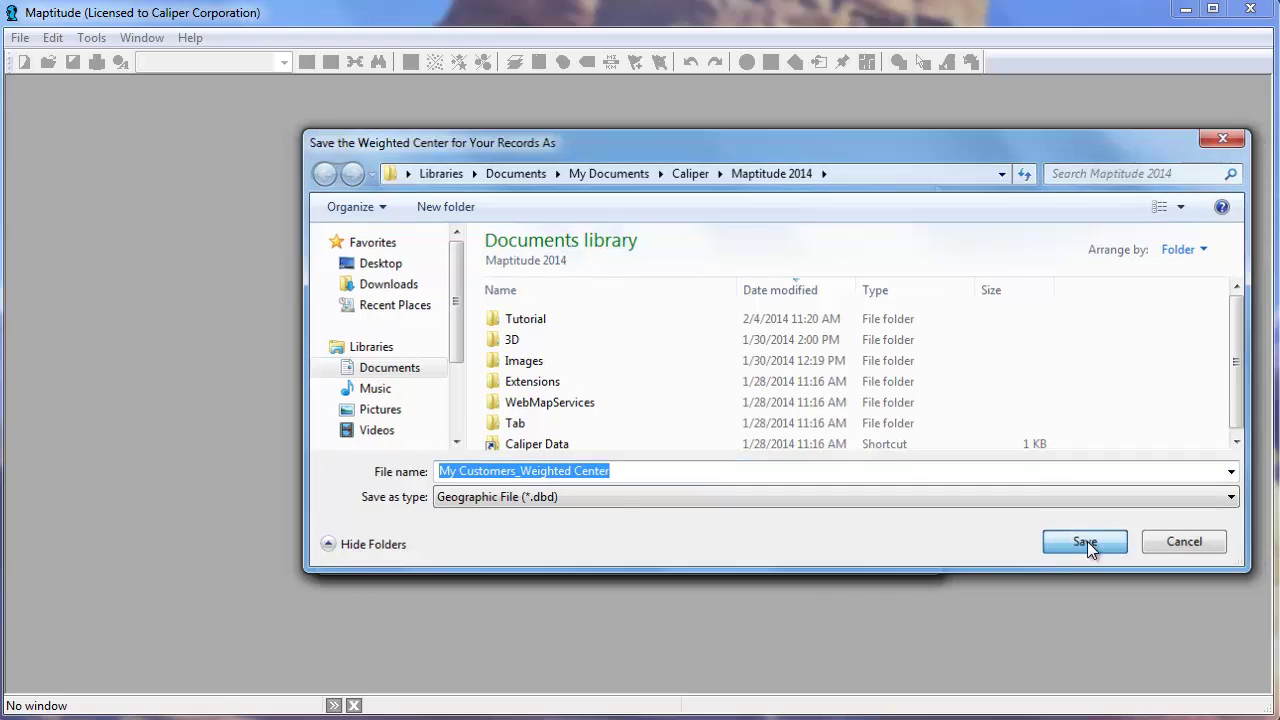
pyautogui.click(1088, 544)
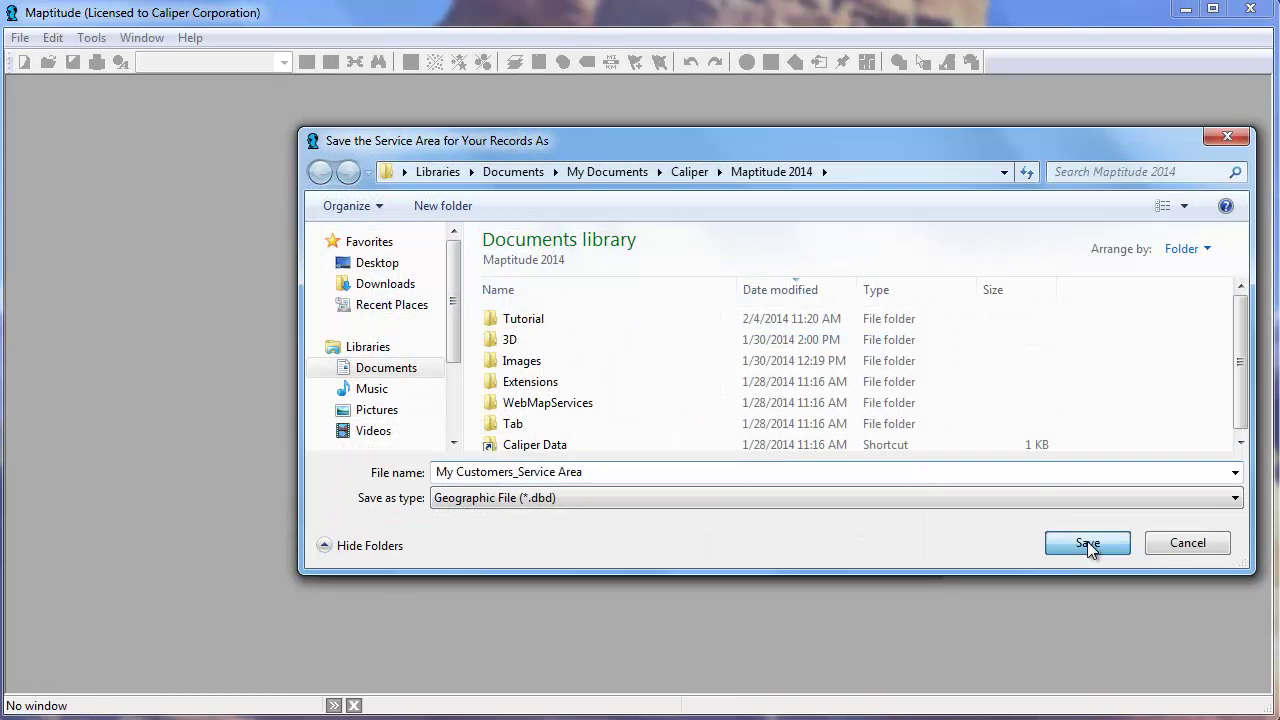
pyautogui.click(896, 547)
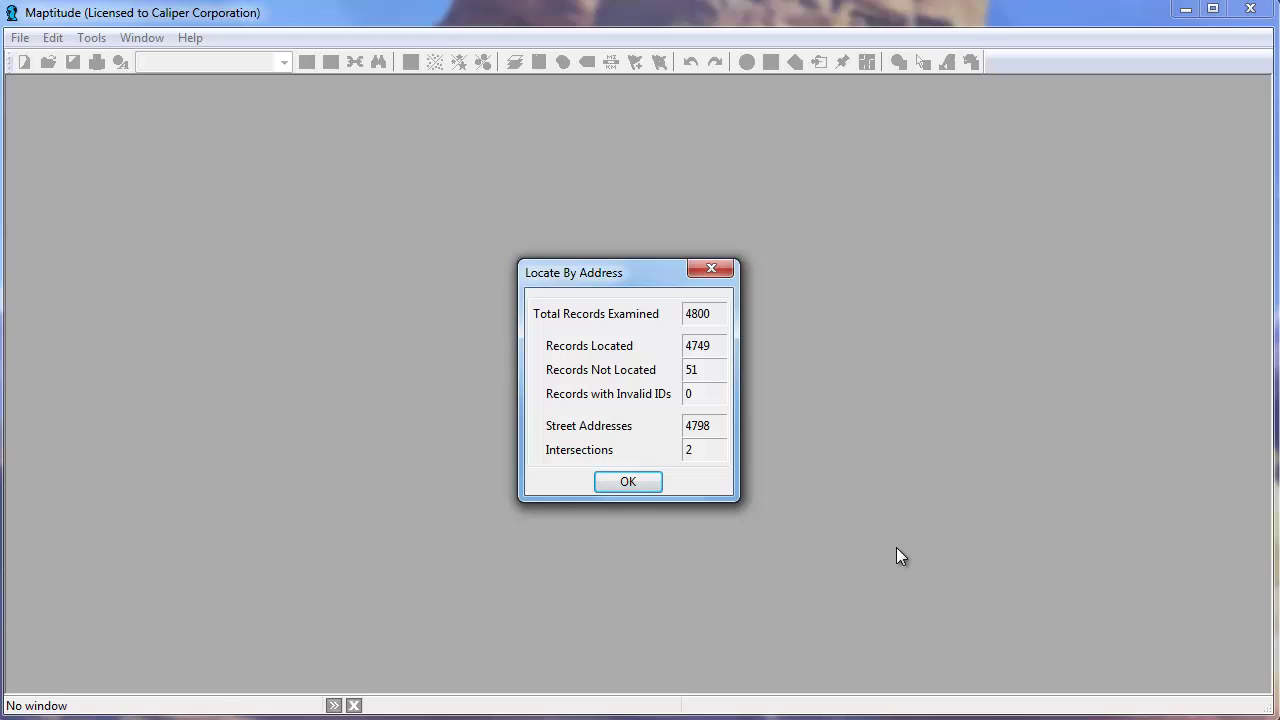
# Step: Dismiss the Locate By Address summary to show the customer stars, weighted center and service area
pyautogui.click(654, 484)
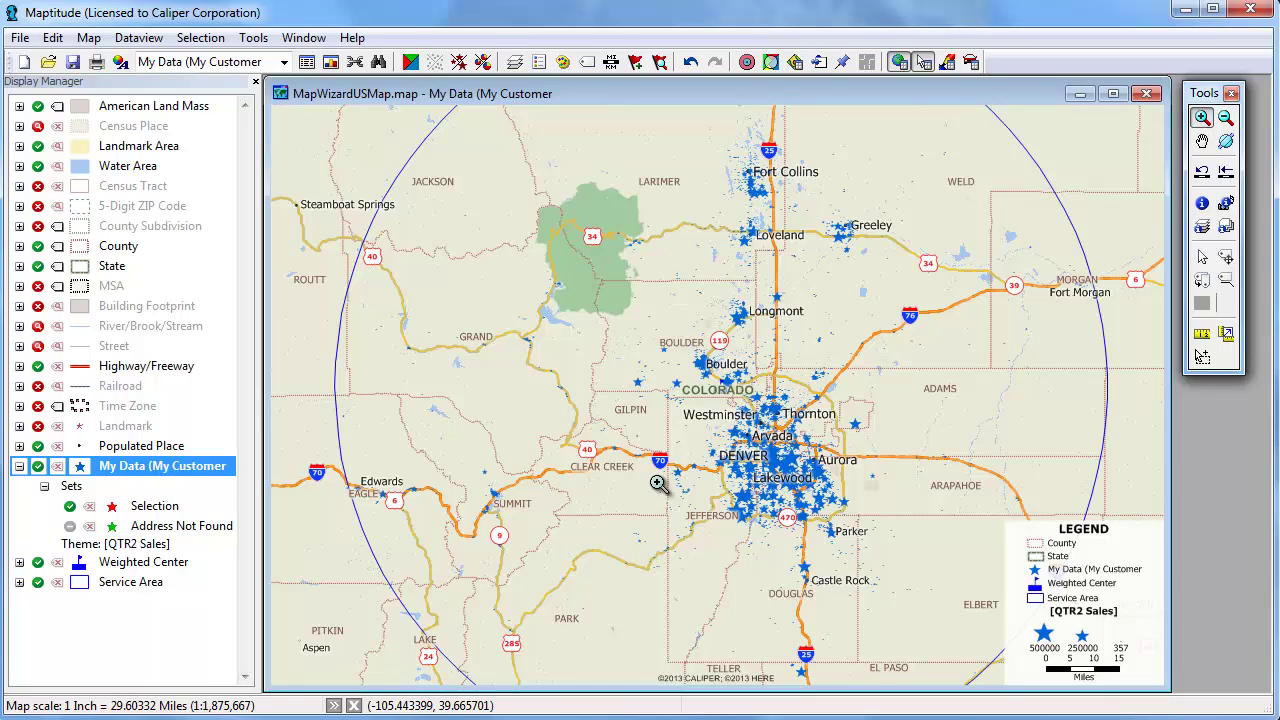
# Step: Locate the Address Not Found customers by ZIP Code, scattered evenly within their ZIP areas
pyautogui.click(253, 37)
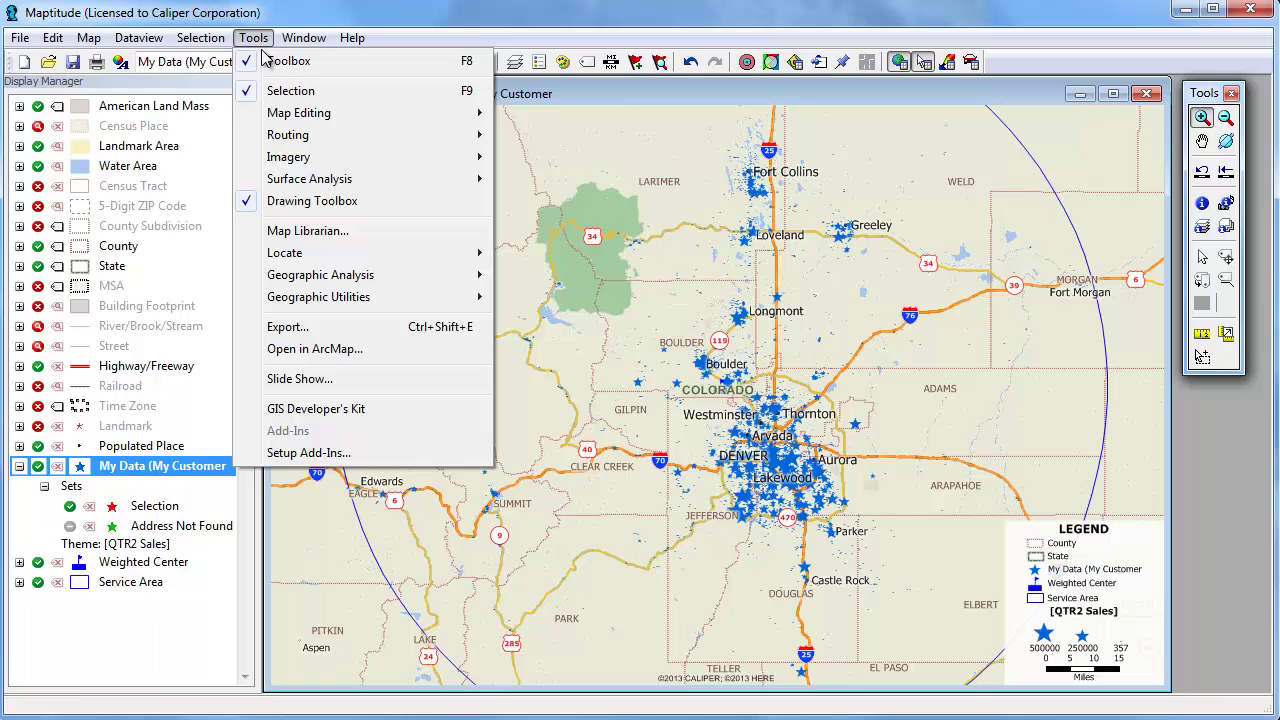
pyautogui.moveTo(400, 253)
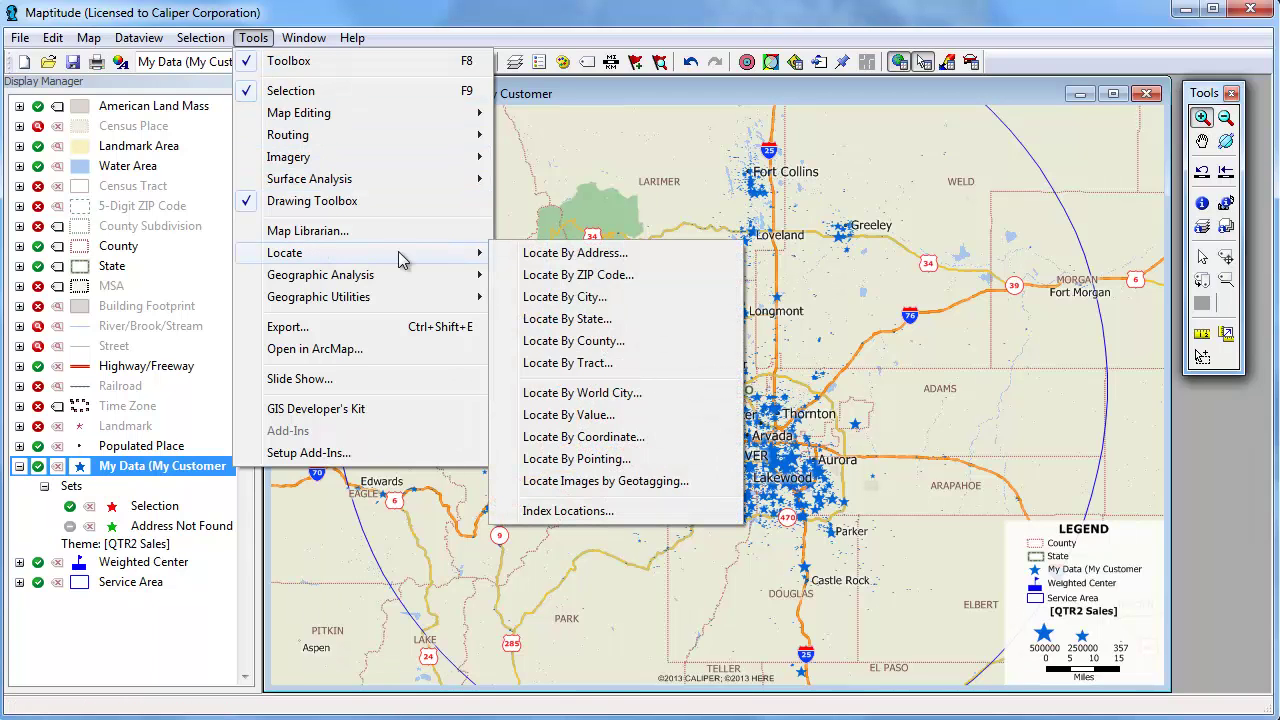
pyautogui.click(548, 275)
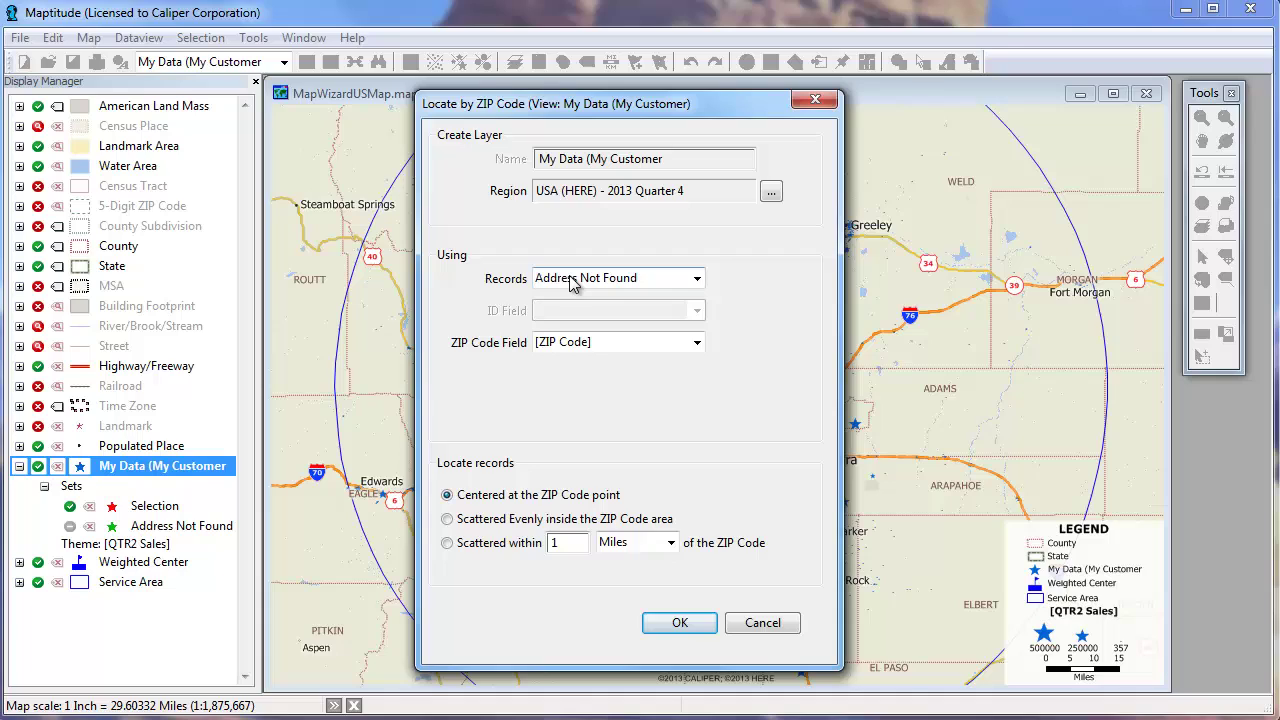
pyautogui.click(454, 520)
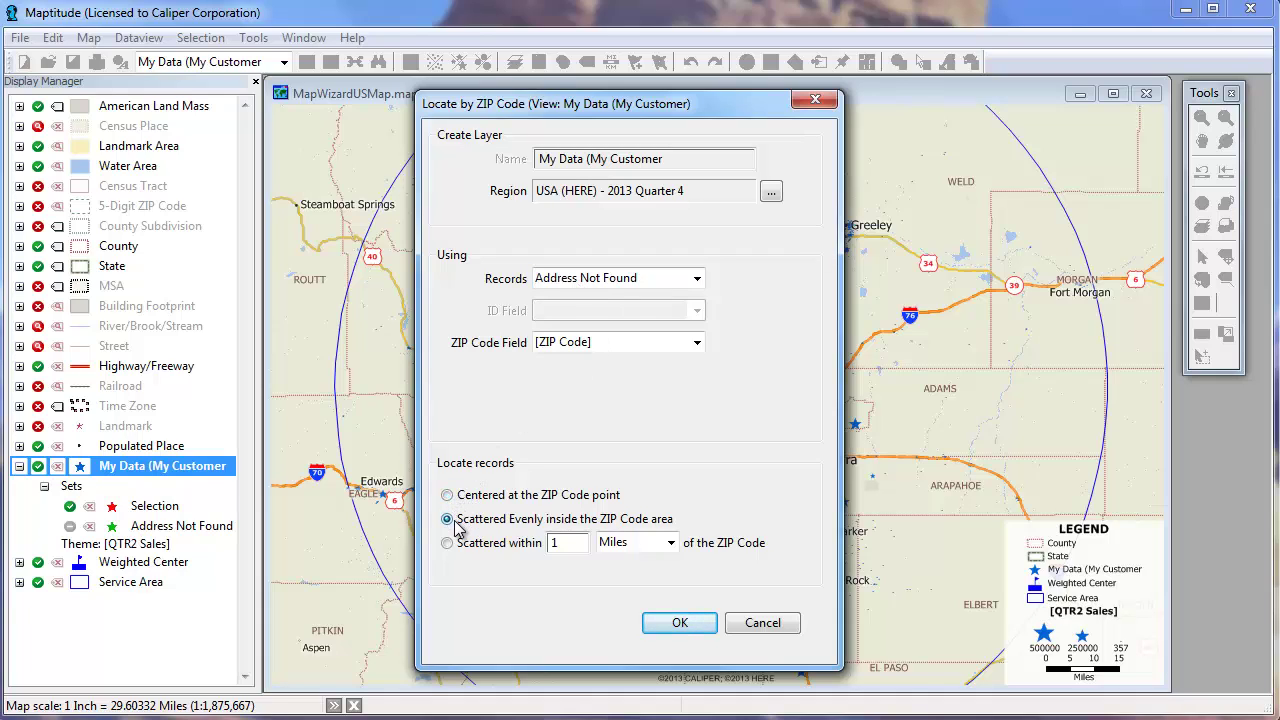
pyautogui.click(676, 630)
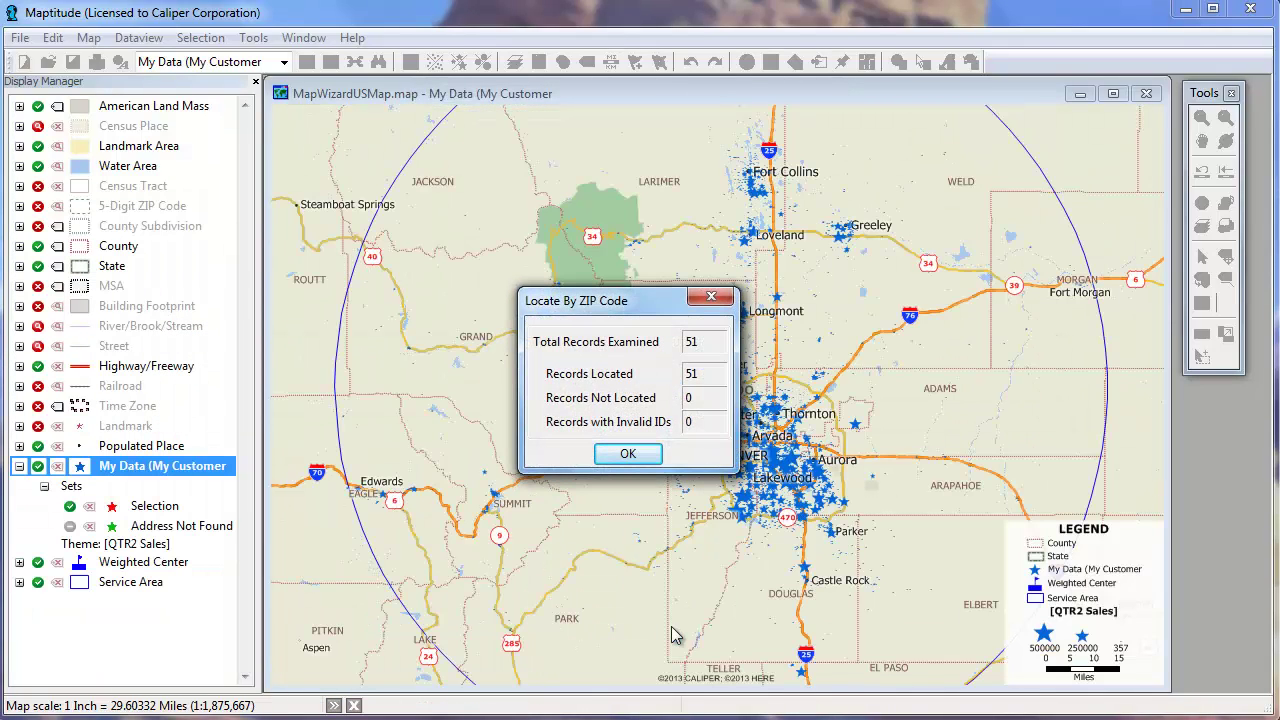
pyautogui.click(622, 454)
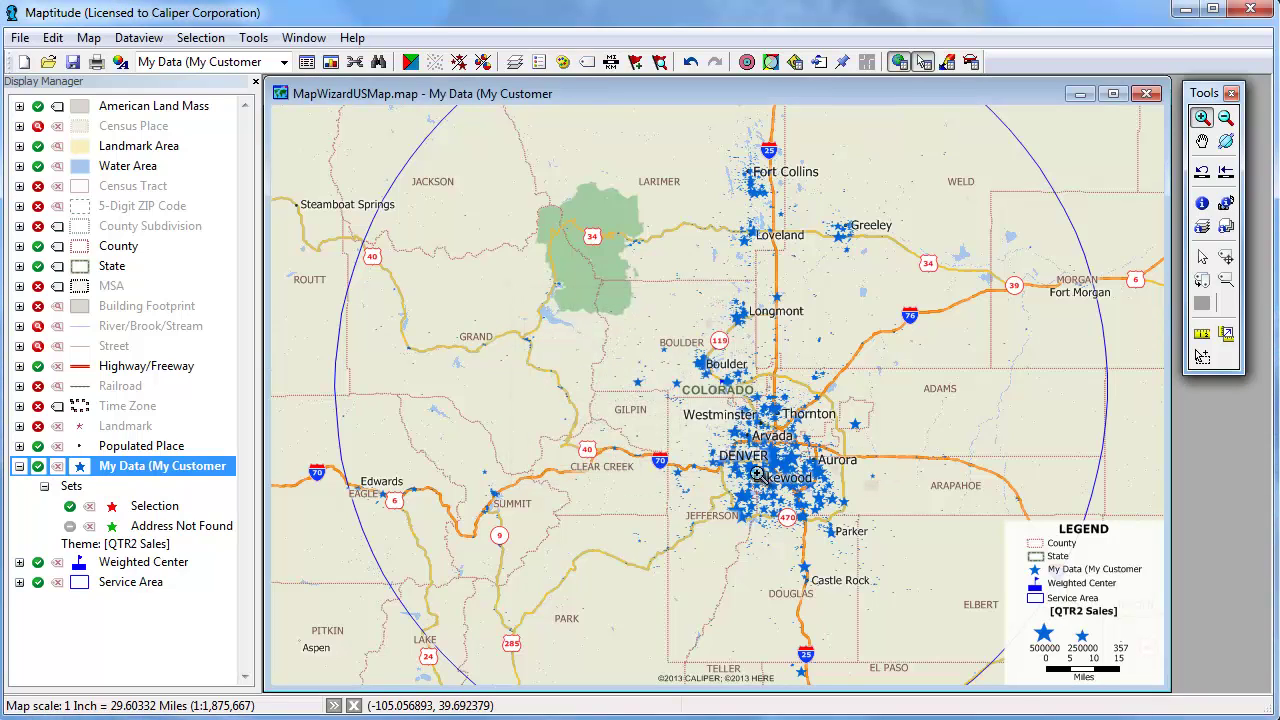
# Step: Zoom into downtown Denver and show the Info details of the large customer star
pyautogui.moveTo(729, 437); pyautogui.dragTo(805, 482)
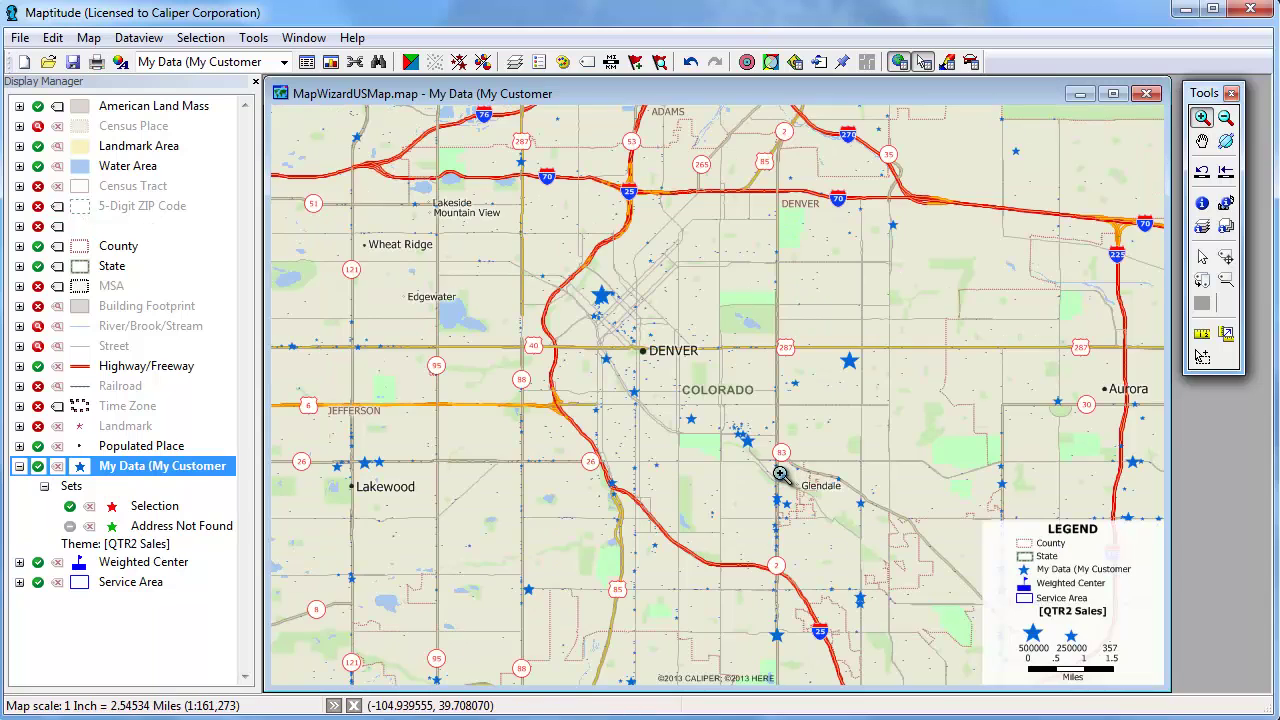
pyautogui.moveTo(564, 250); pyautogui.dragTo(671, 355)
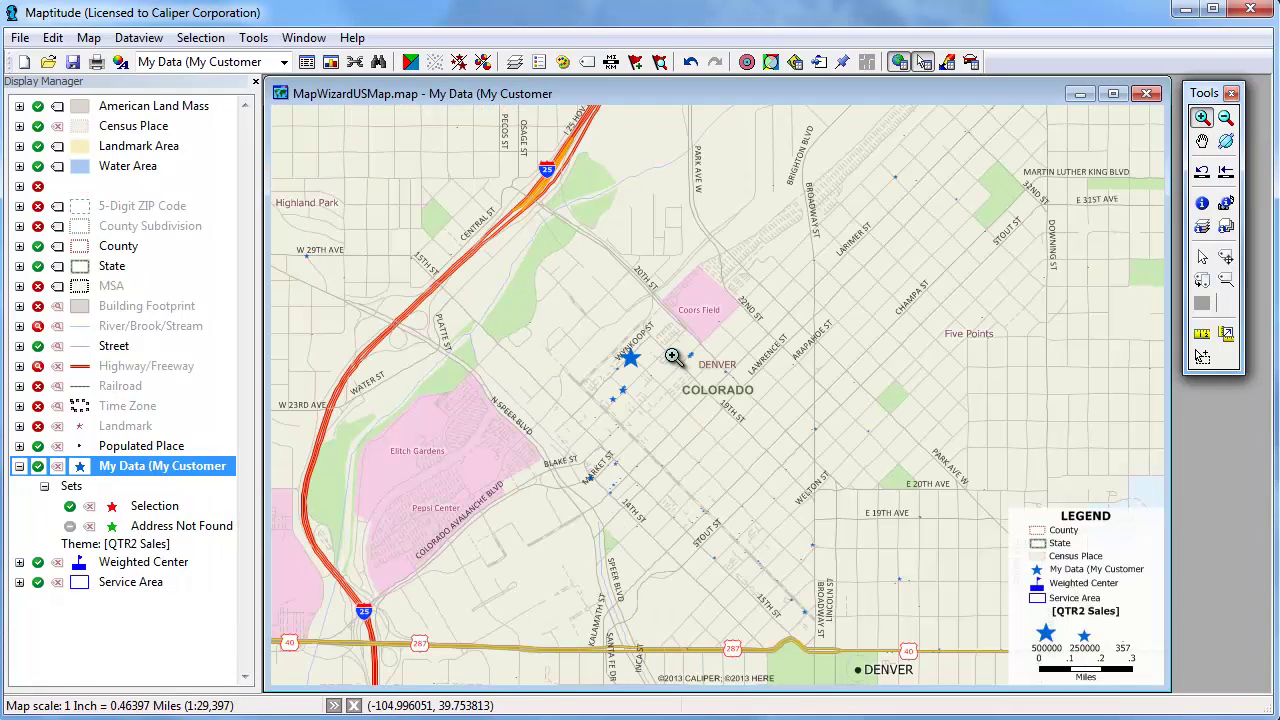
pyautogui.click(1202, 204)
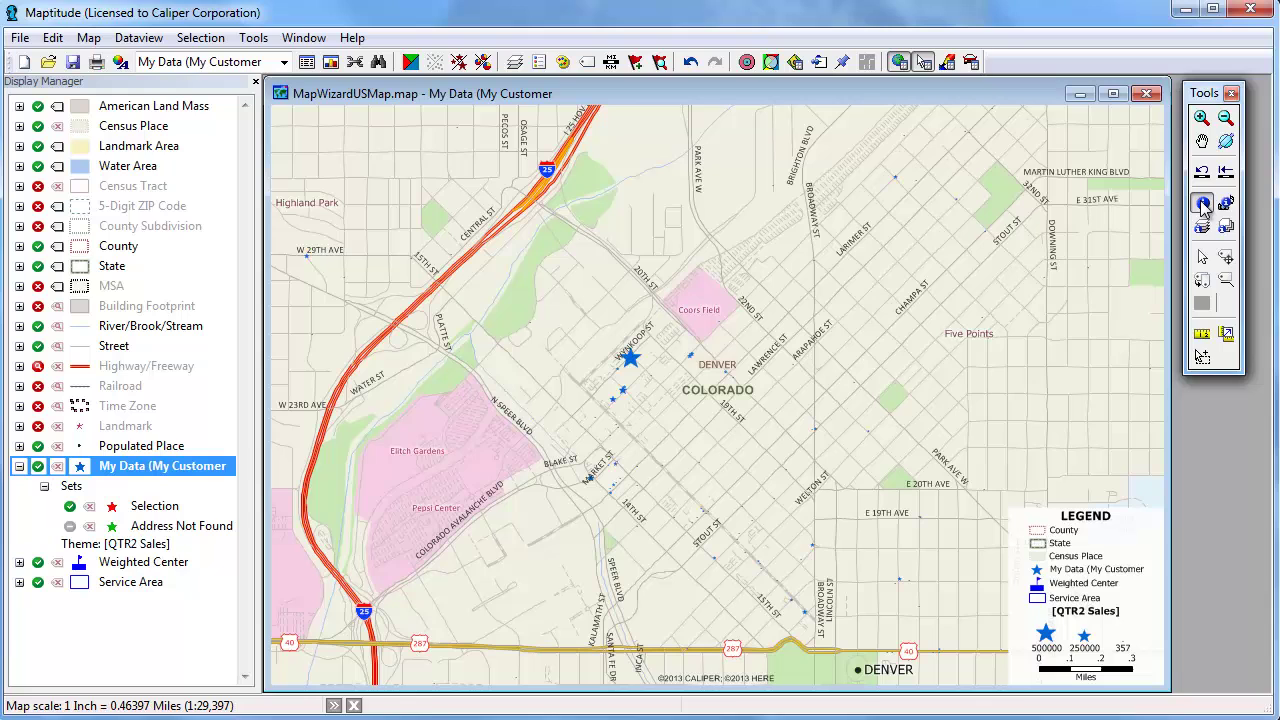
pyautogui.click(631, 359)
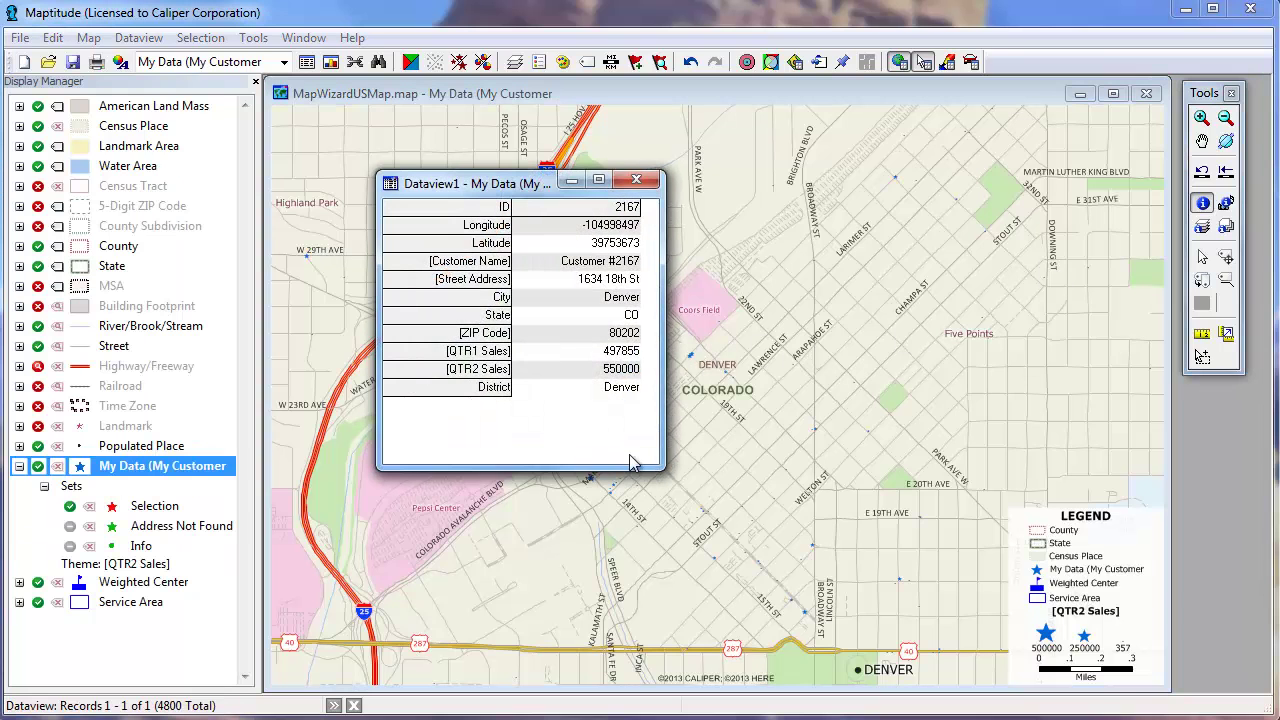
# Step: Move the info window aside and inspect a smaller nearby customer with QTR2 sales 81290
pyautogui.moveTo(524, 192); pyautogui.dragTo(933, 143)
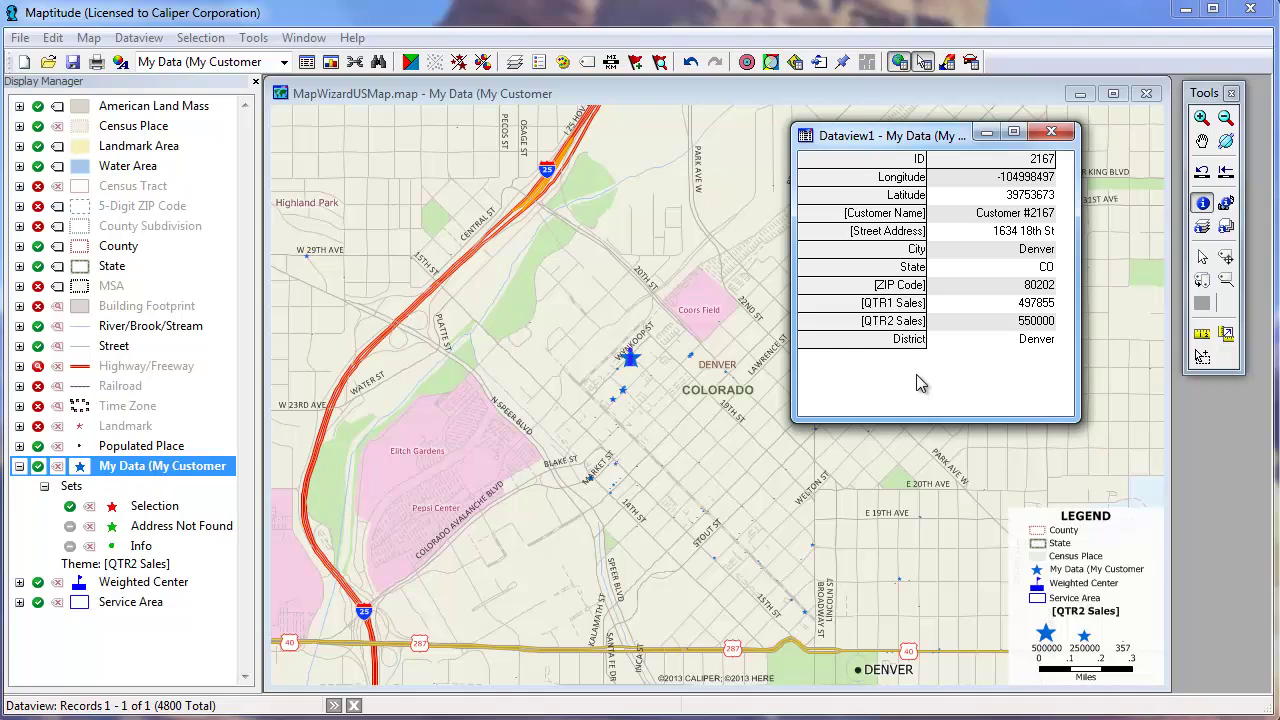
pyautogui.click(614, 408)
pyautogui.click(612, 403)
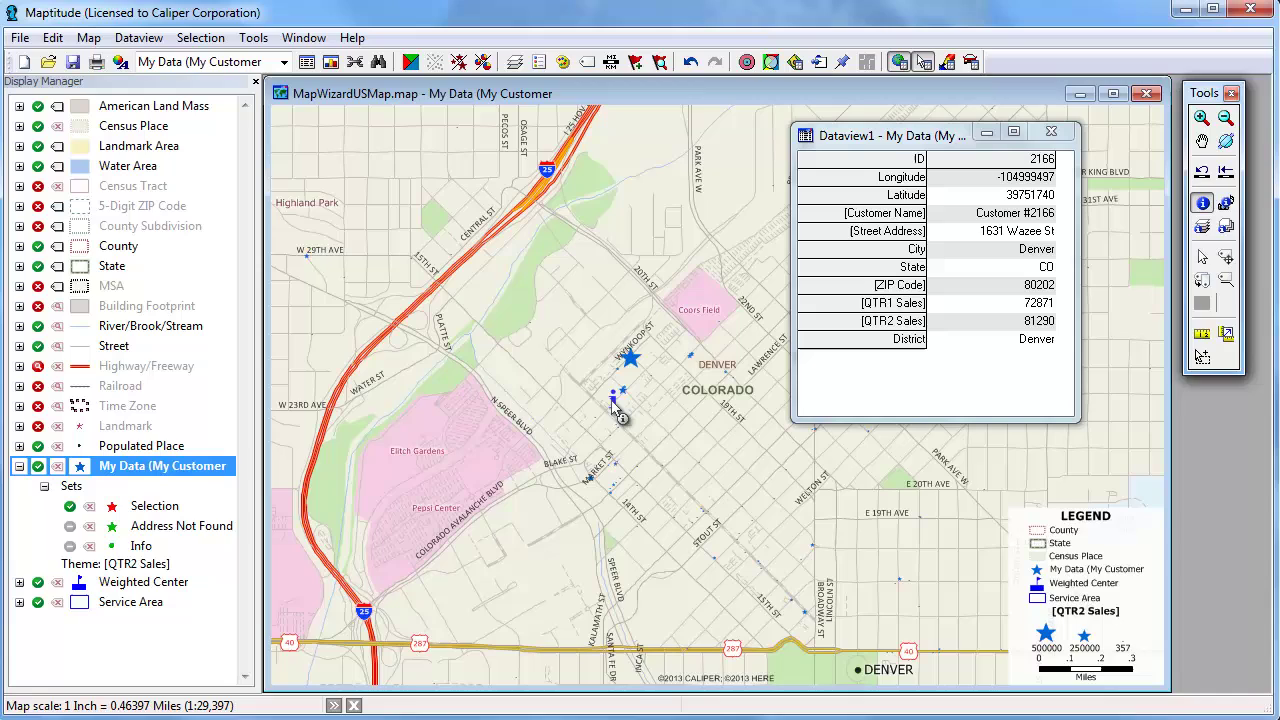